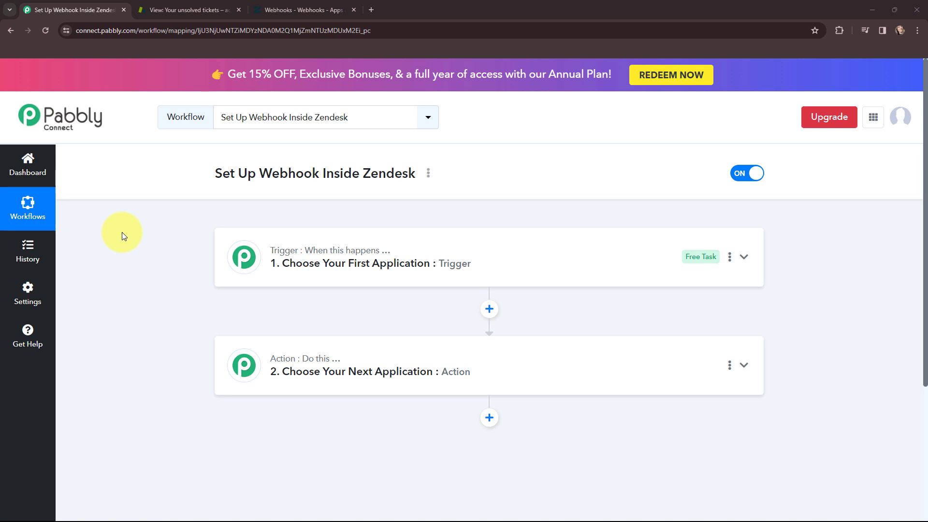
click(273, 8)
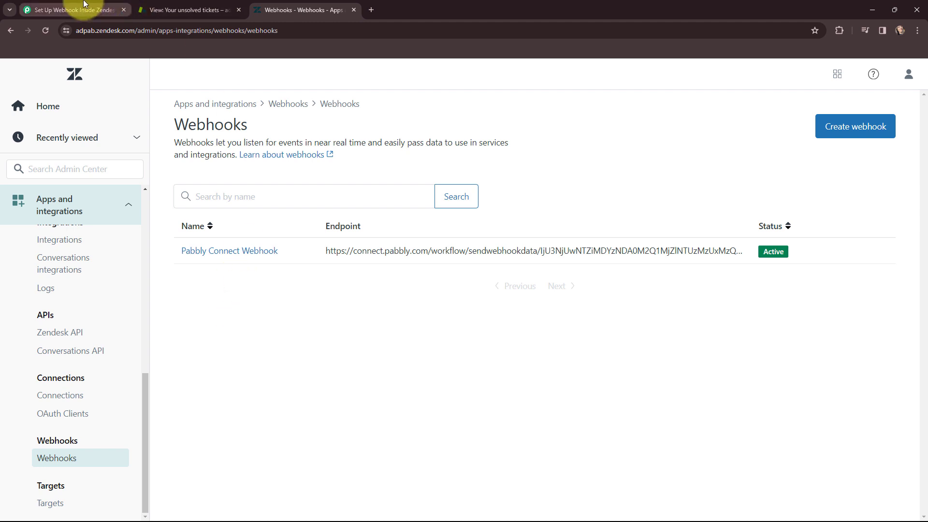
click(73, 9)
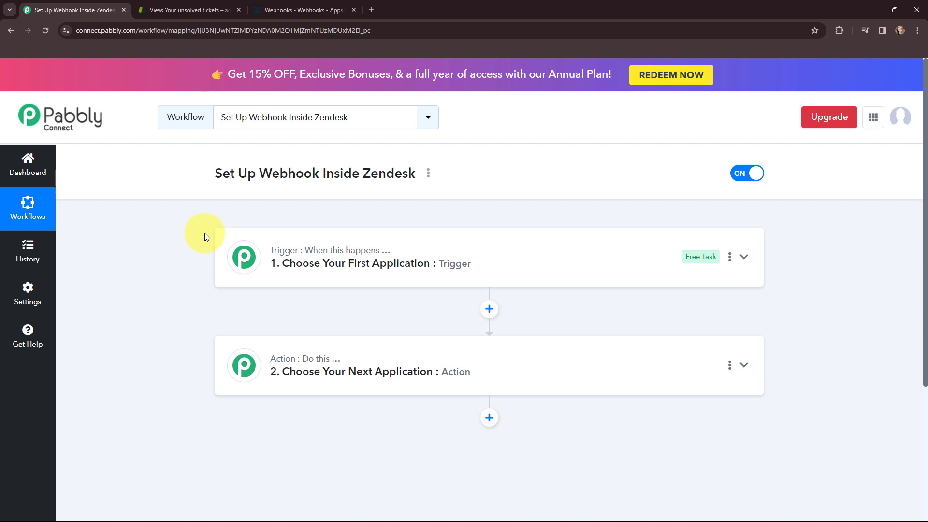
- Set the workflow's trigger application to Zendesk with the New Ticket trigger event
click(244, 254)
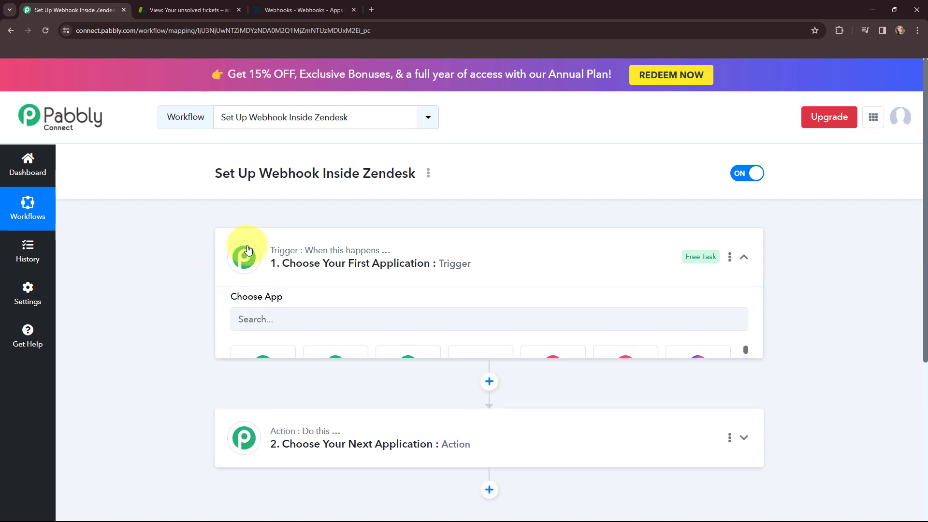
click(246, 328)
text(ze)
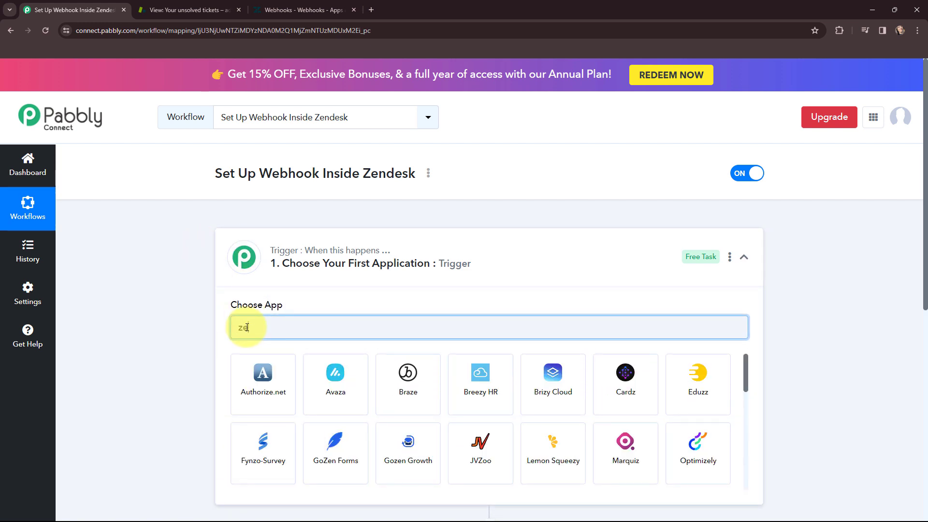
text(ndesk)
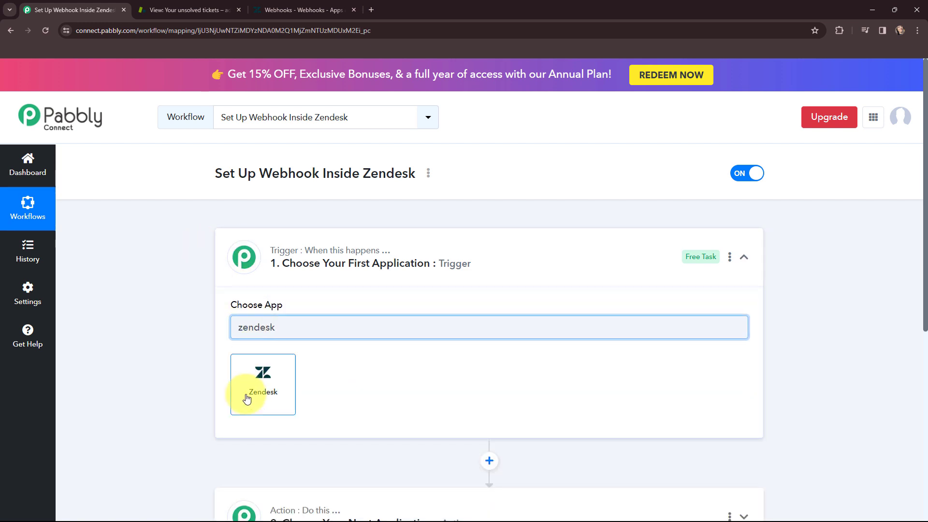
click(247, 398)
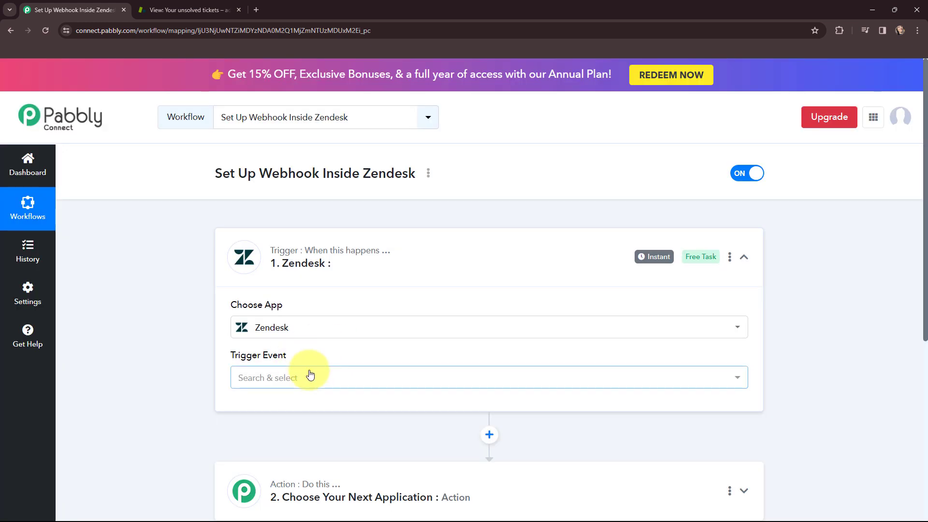
click(310, 377)
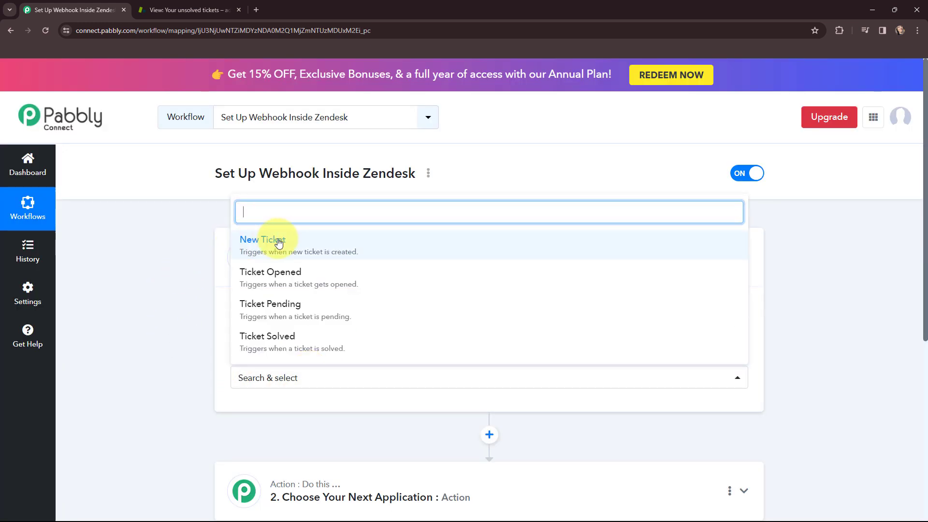
click(333, 244)
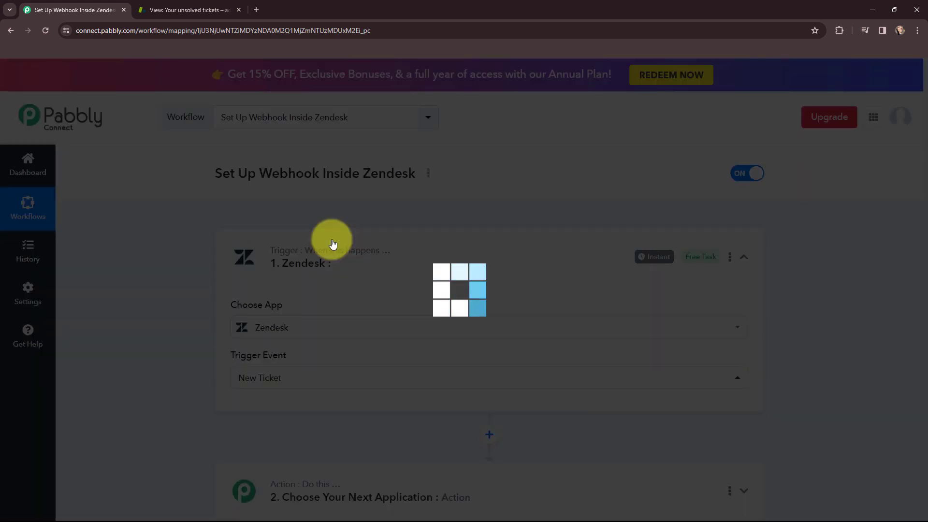
- Review the webhook setup instructions listed below the Zendesk trigger's Webhook URL
scroll(153, 241, down, 3)
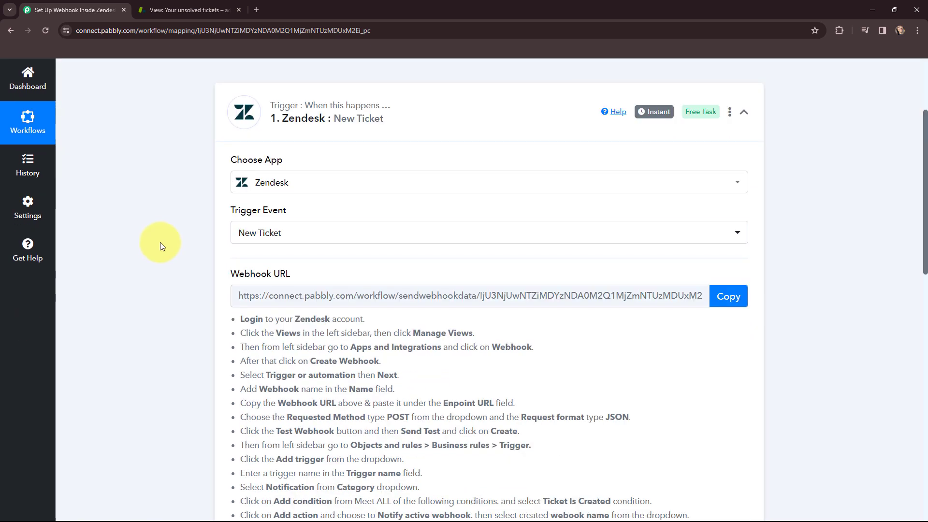
scroll(160, 242, down, 1)
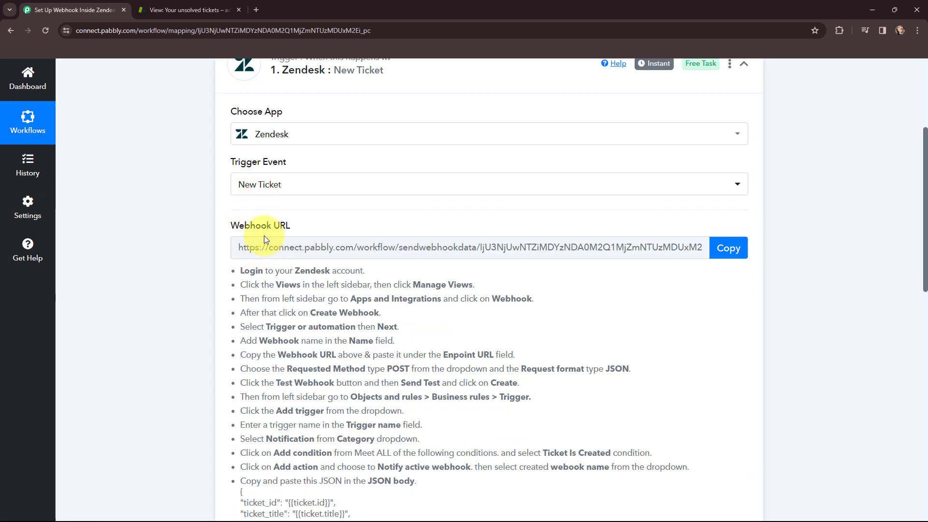
drag(233, 269, 433, 495)
click(486, 315)
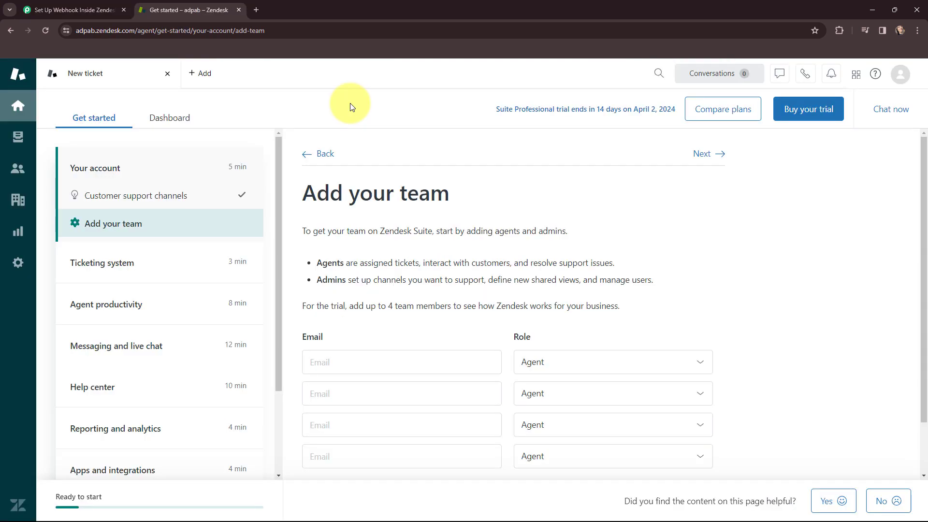
- From the Zendesk ticket views, go to view management and open the Webhooks page under Apps and integrations
click(18, 137)
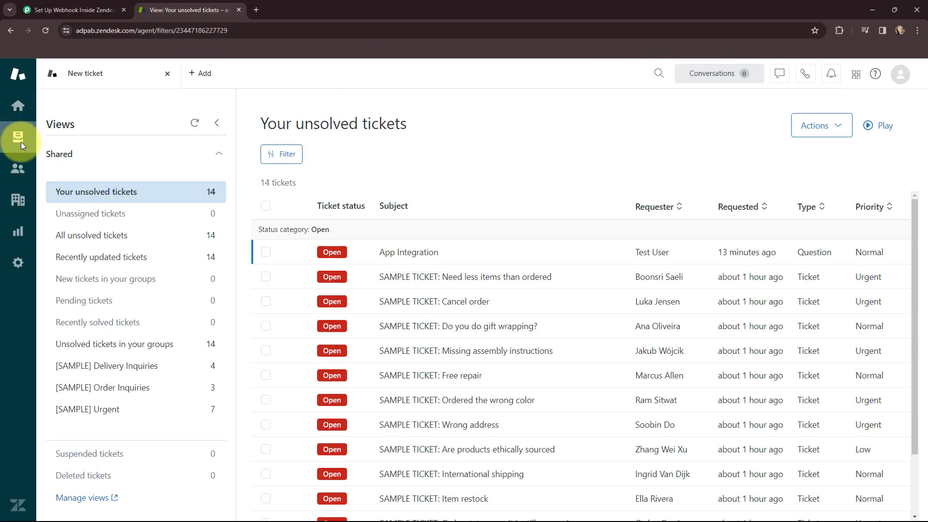
click(86, 498)
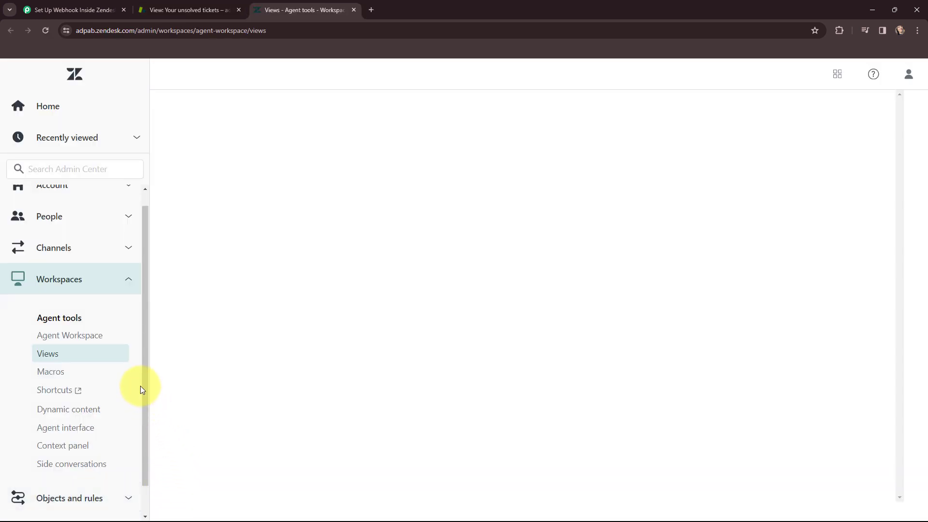
drag(146, 387, 140, 427)
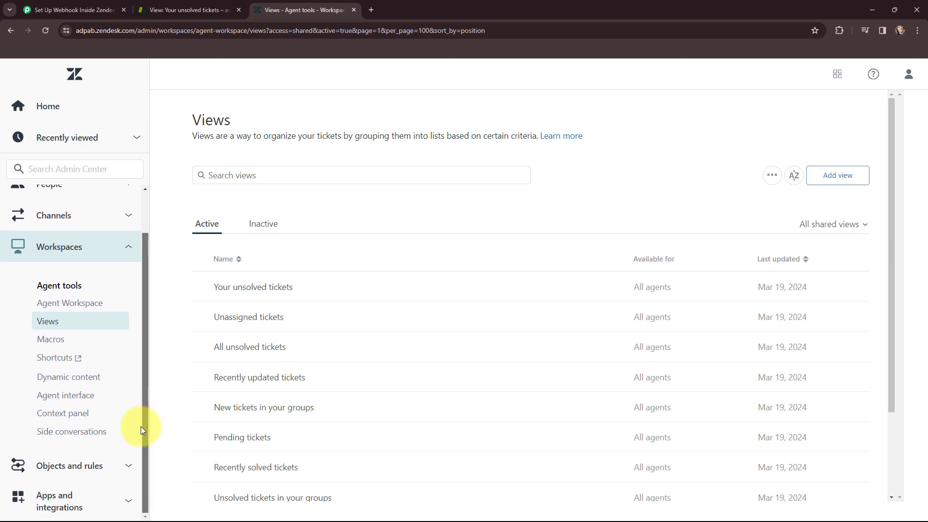
click(125, 497)
scroll(83, 344, down, 4)
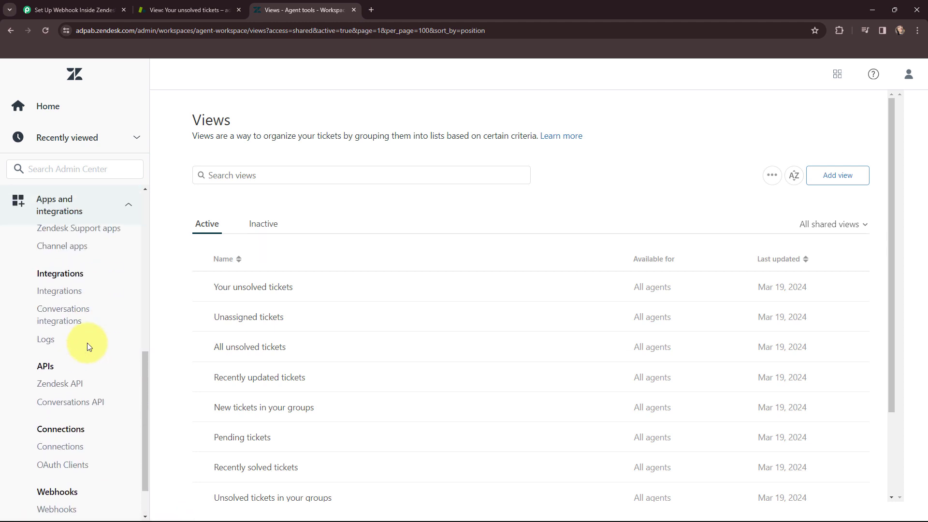
click(56, 458)
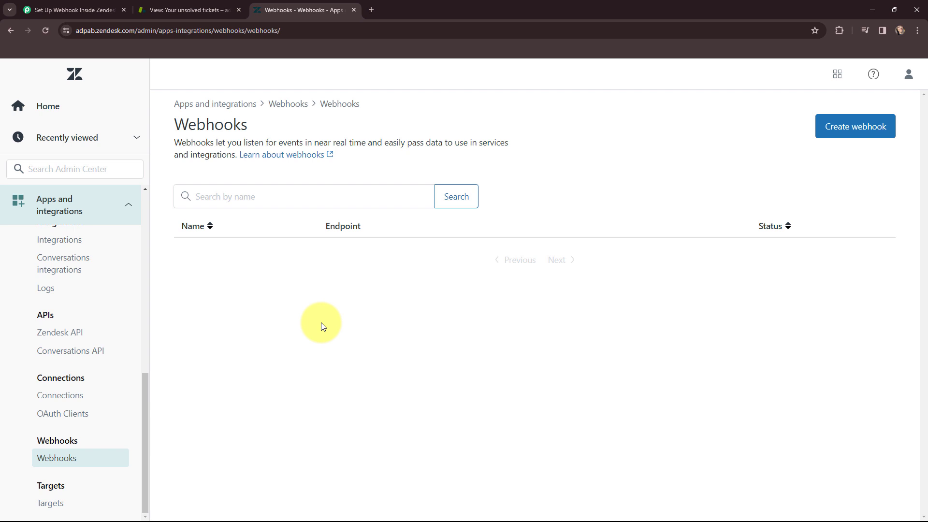
- Start creating a webhook that connects through Trigger or automation and proceed to its details
click(841, 131)
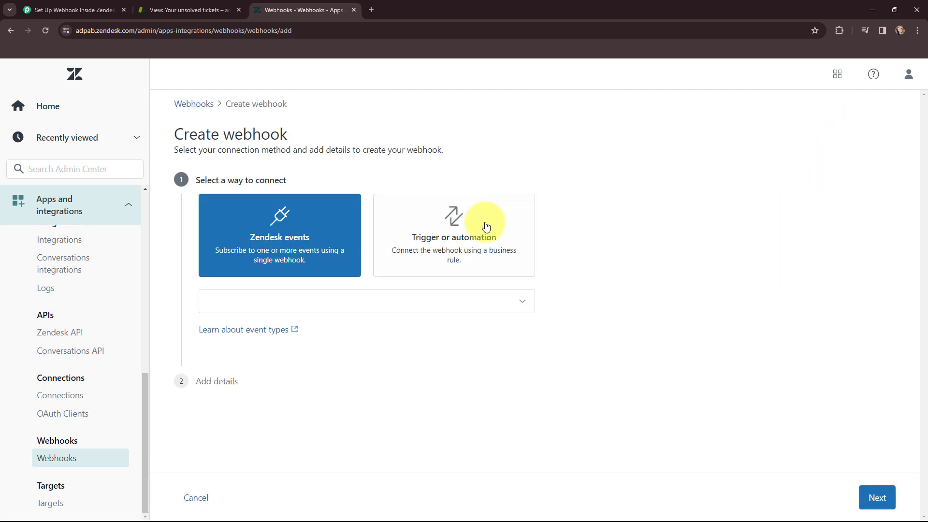
click(453, 230)
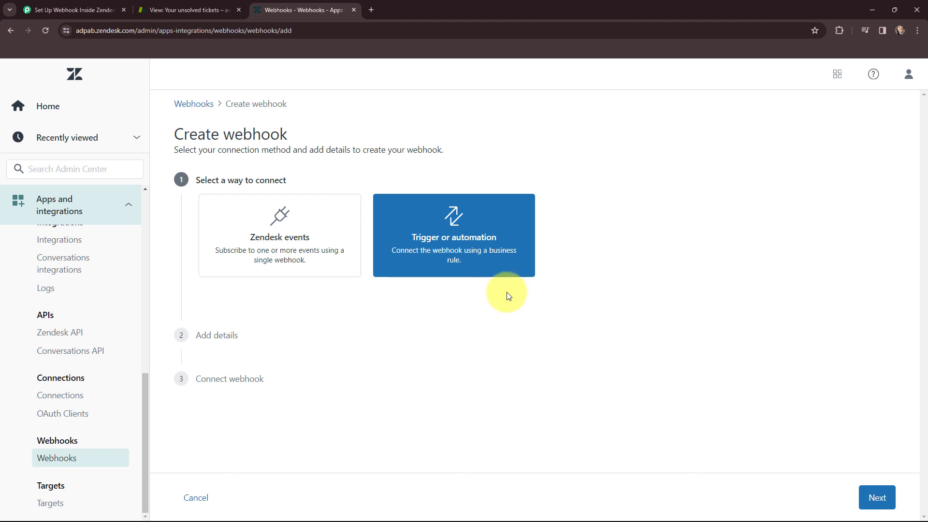
click(867, 495)
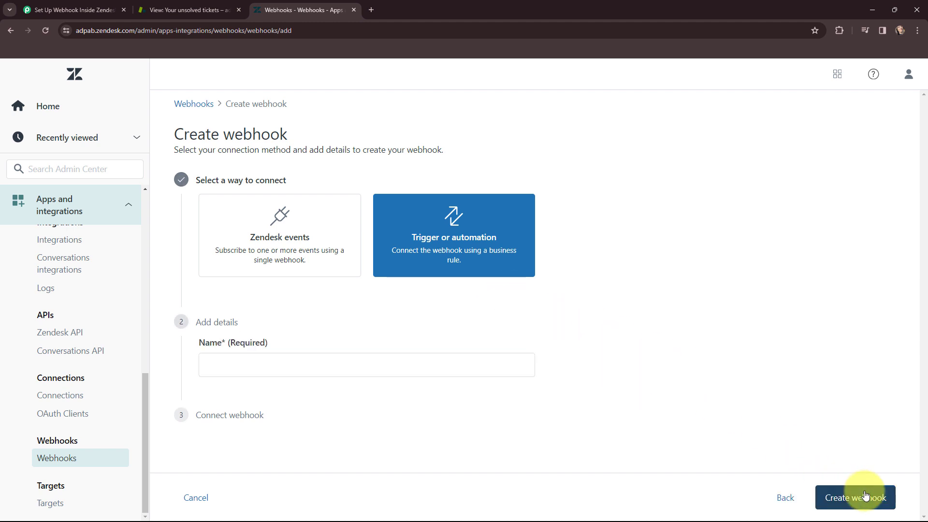
- Name the new webhook "Pabbly Connect Webhook"
click(309, 273)
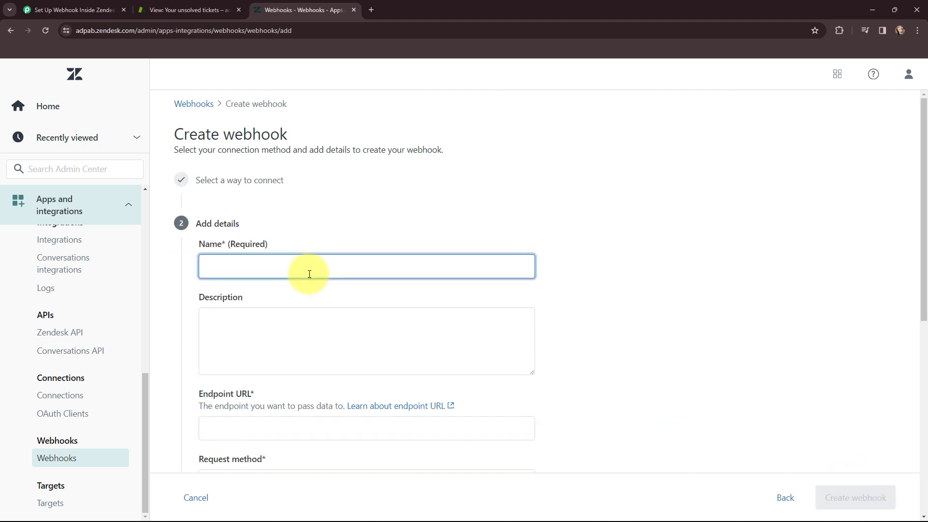
text(Pabb)
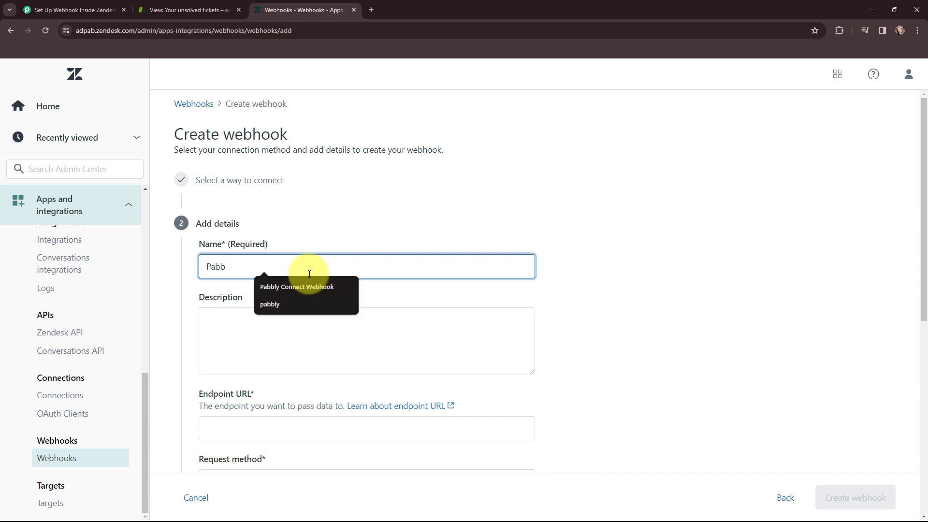
text(ly Co)
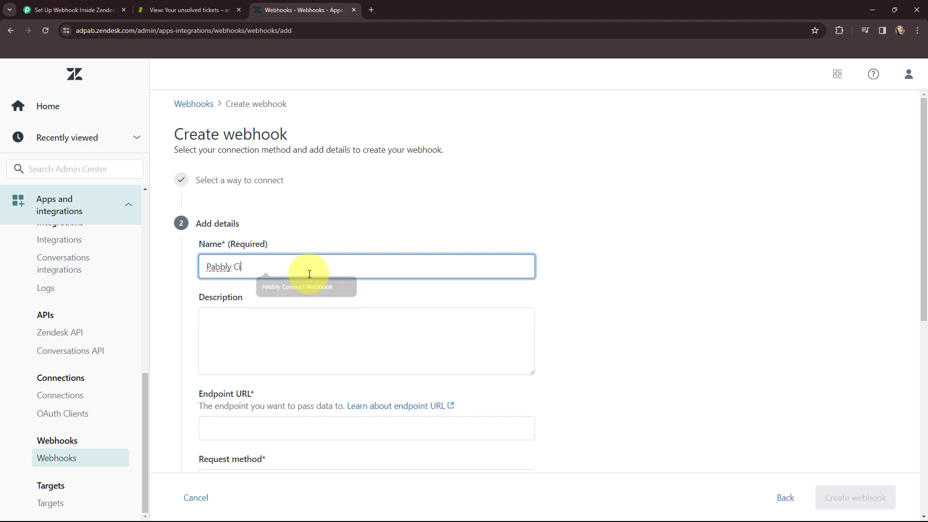
text(nnect W)
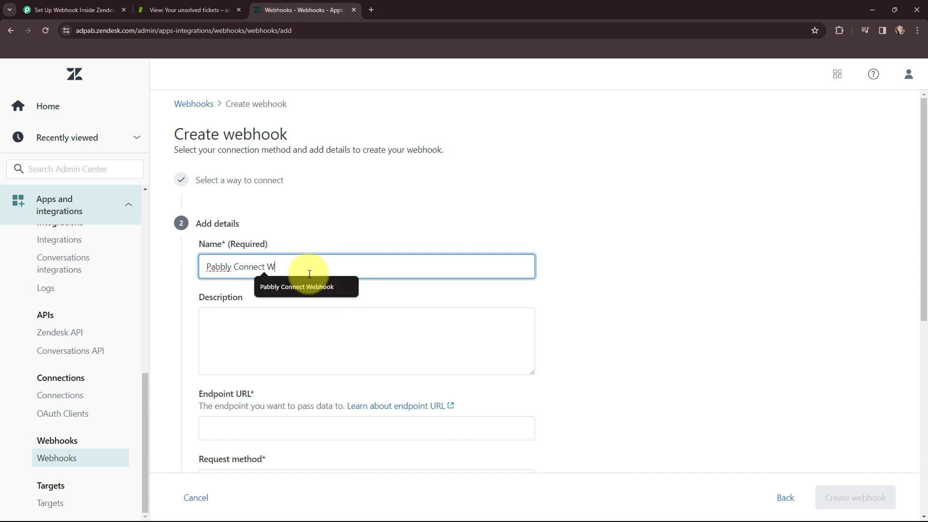
text(ebhook)
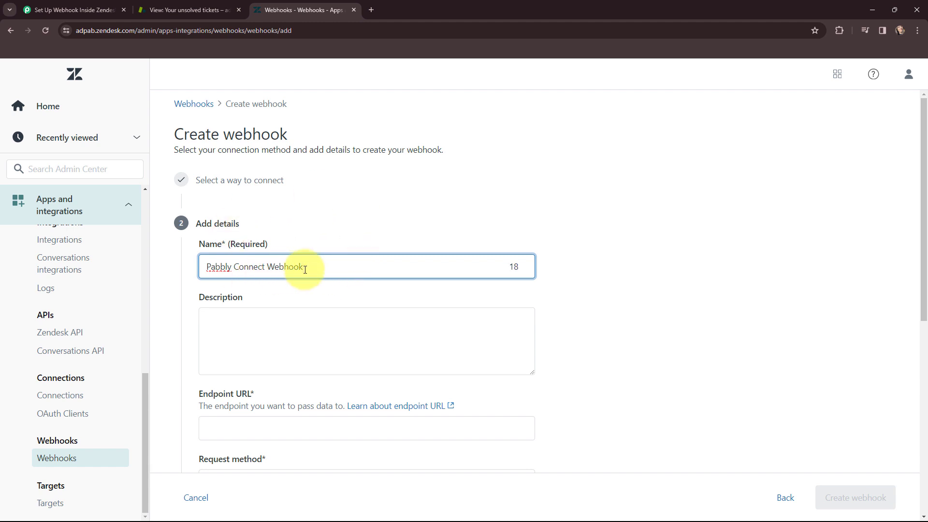
- Copy the Webhook URL from the Pabbly Connect trigger and paste it as the Zendesk webhook's Endpoint URL
scroll(318, 286, down, 3)
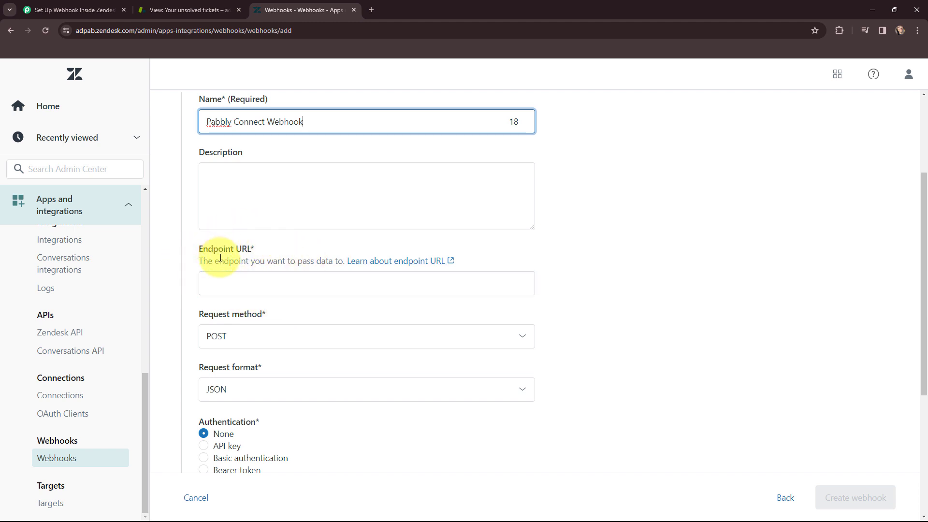
click(72, 10)
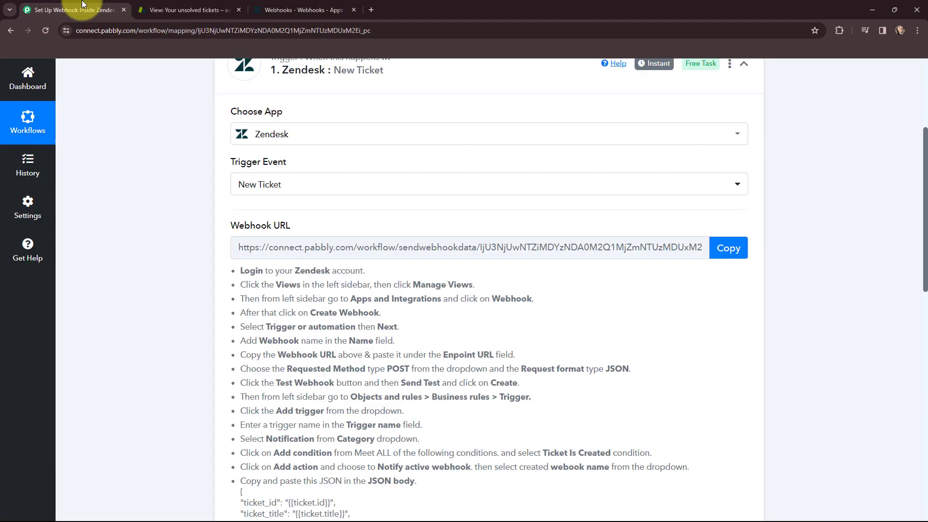
click(728, 247)
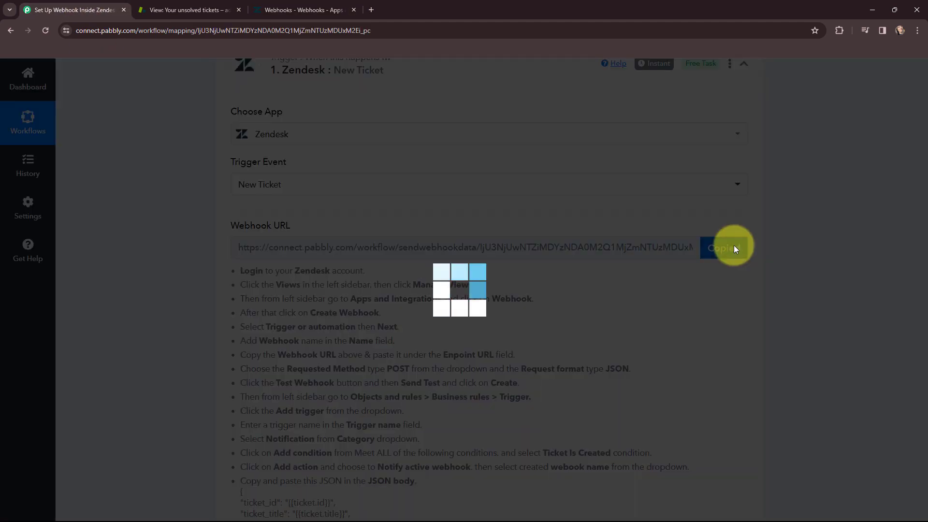
click(284, 13)
click(267, 282)
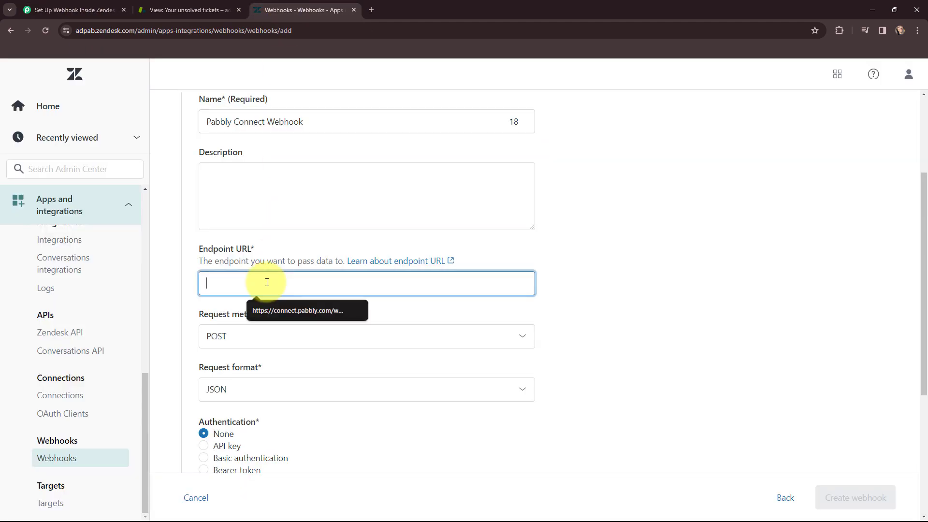
key(ctrl+v)
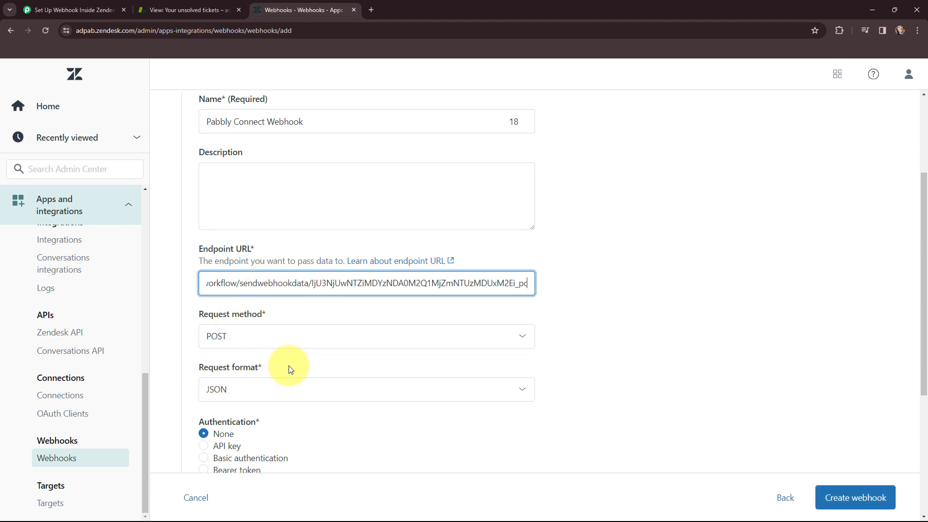
- Check the Pabbly Connect instructions and set the Zendesk webhook's request method to POST and request format to JSON
click(88, 10)
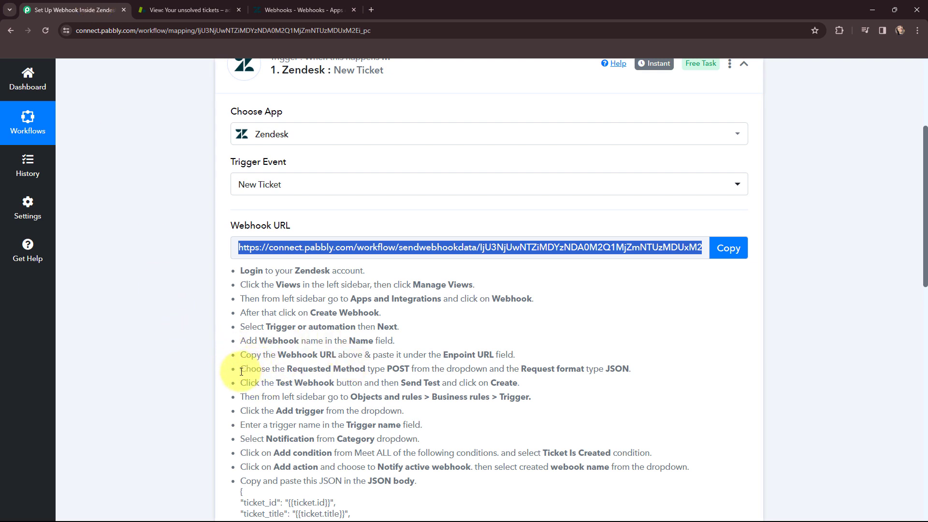
drag(241, 371, 411, 369)
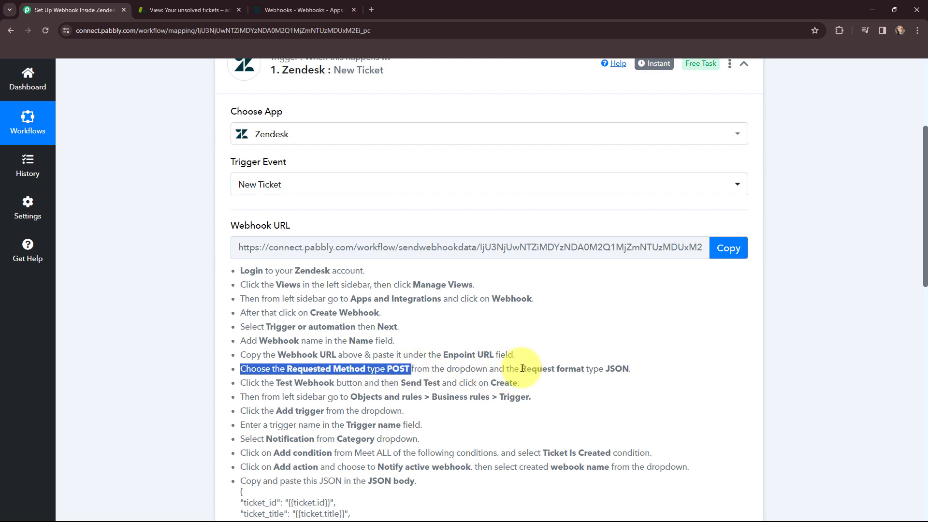
drag(522, 369, 630, 369)
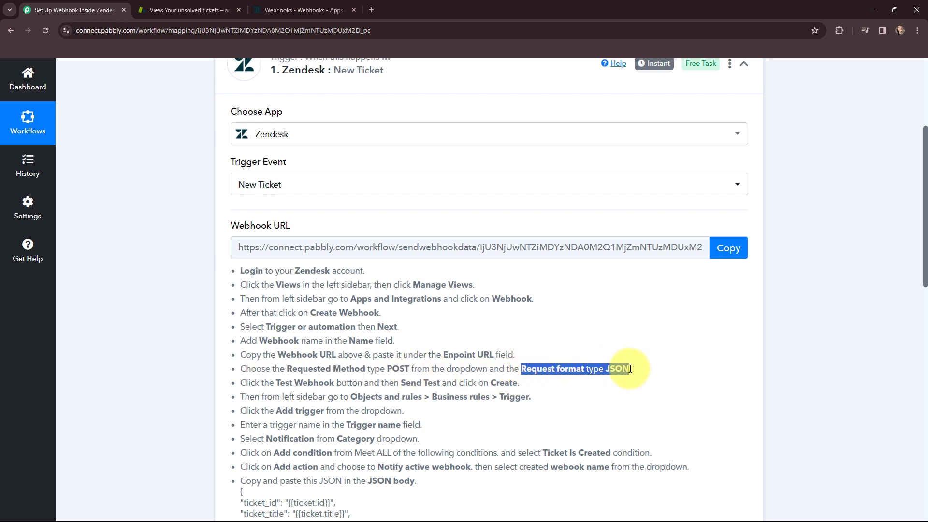
click(306, 9)
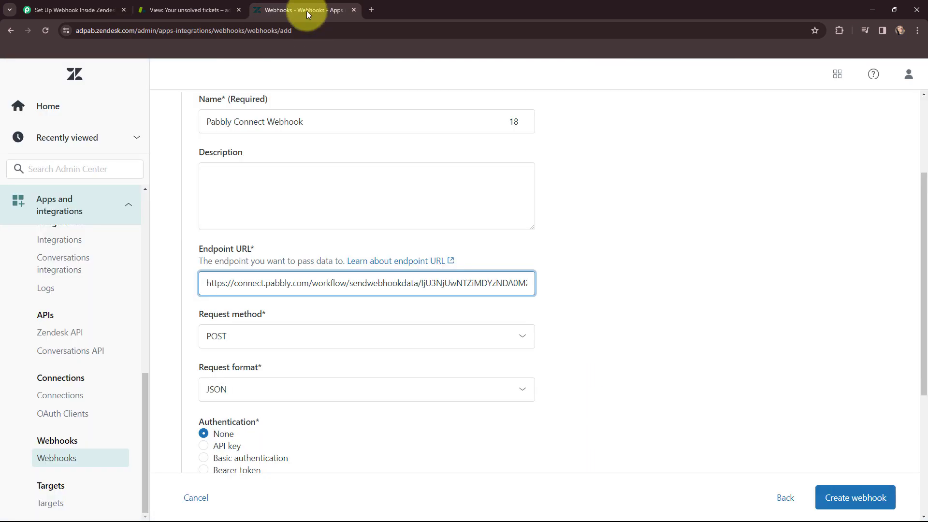
click(234, 338)
click(232, 385)
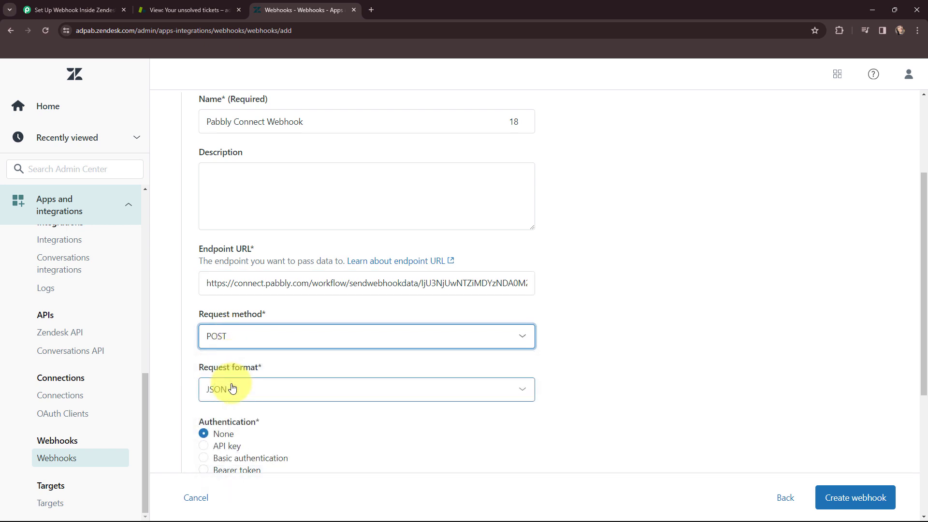
click(232, 388)
click(235, 419)
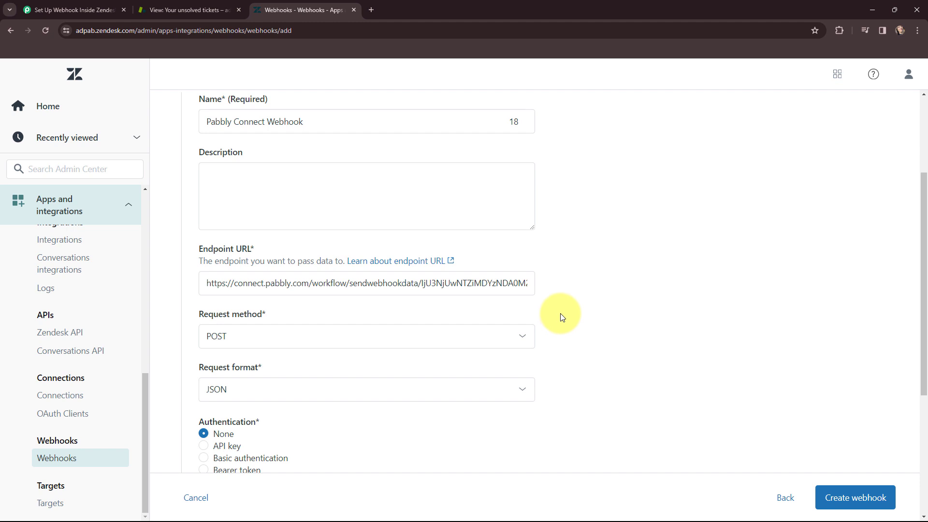
- Check the Pabbly Connect instructions and send a test of the Zendesk webhook using the Sample Support ticket event
click(348, 203)
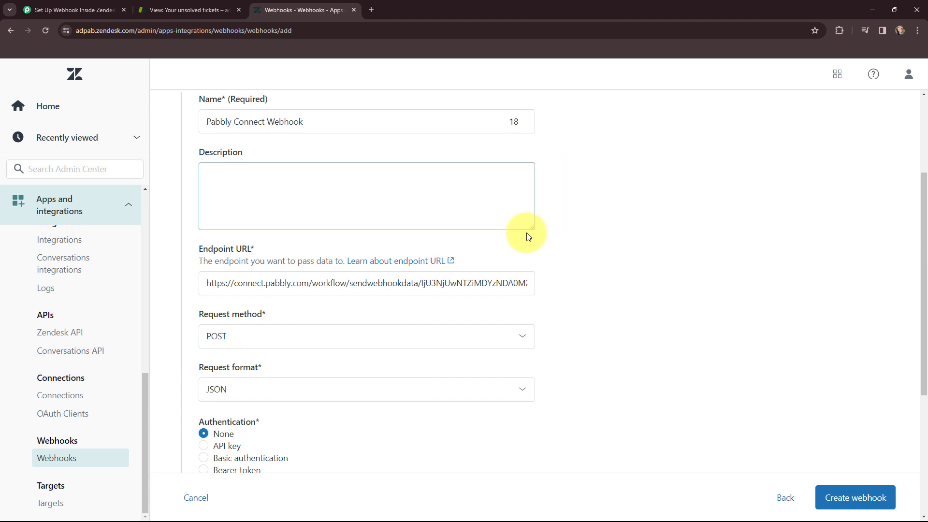
scroll(588, 268, down, 3)
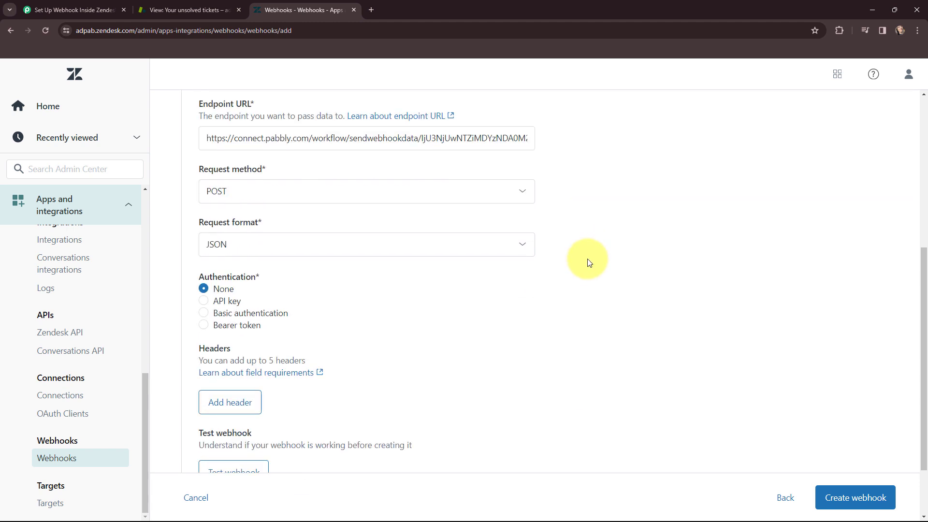
scroll(369, 276, down, 2)
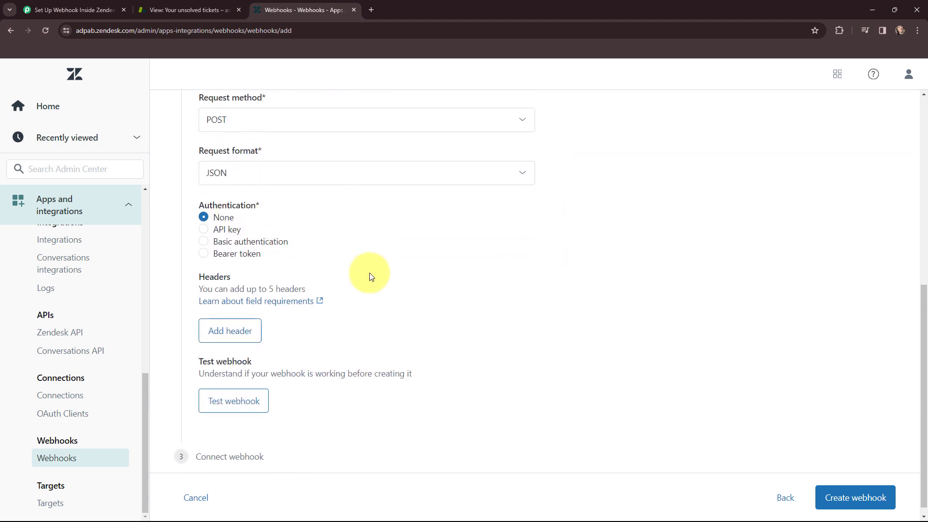
scroll(596, 261, up, 5)
scroll(596, 259, down, 3)
scroll(597, 261, down, 1)
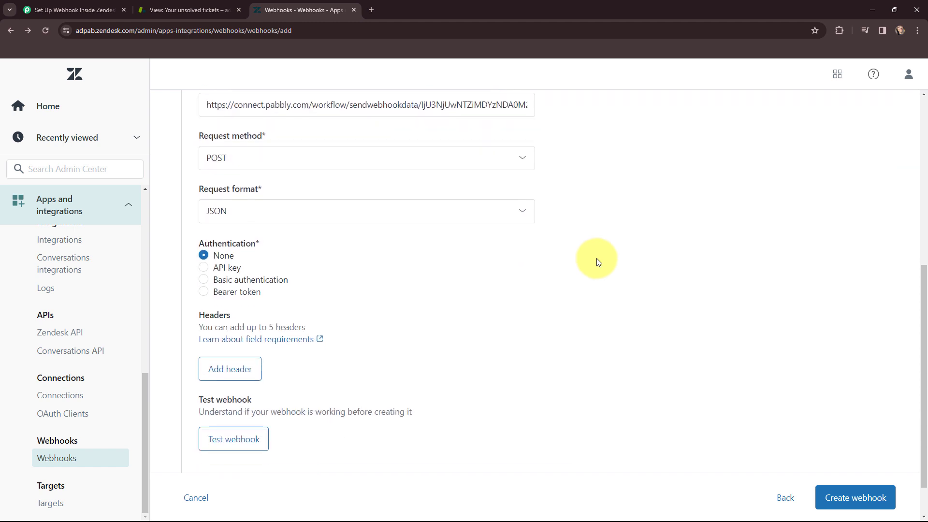
click(63, 12)
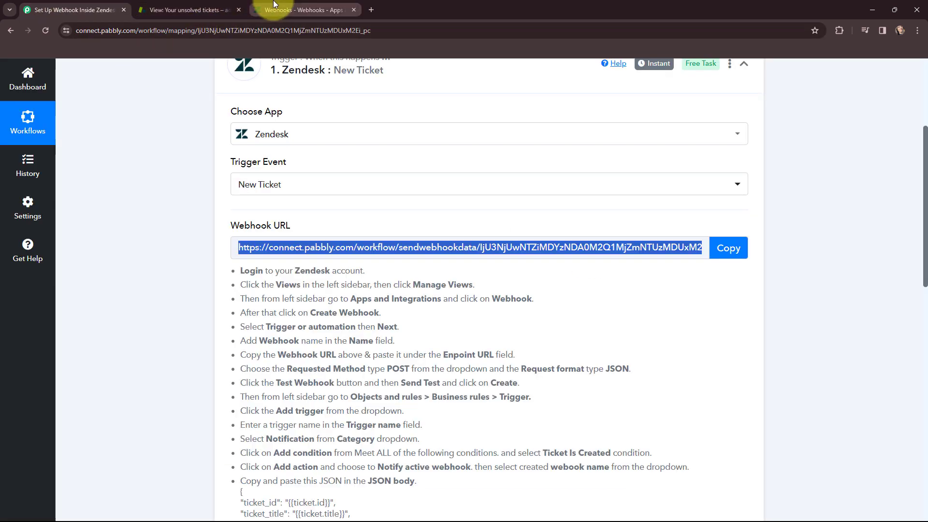
click(285, 10)
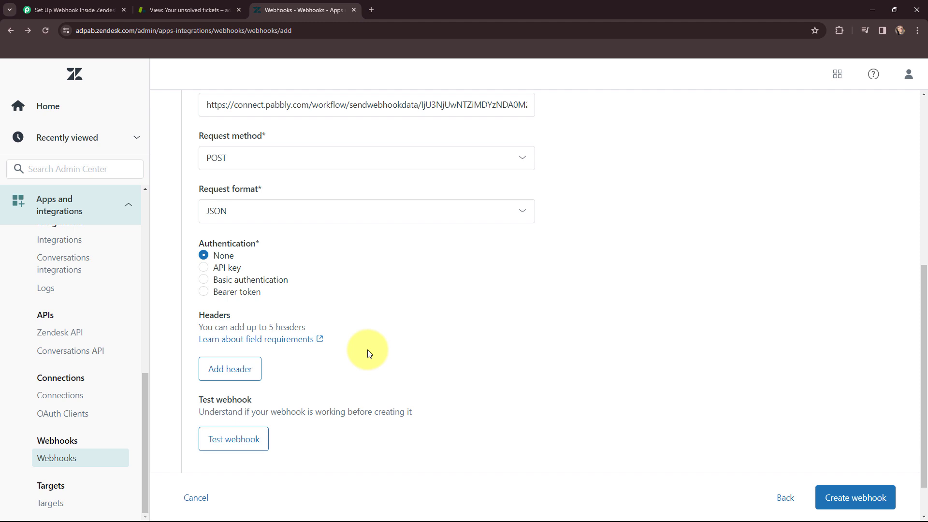
click(231, 439)
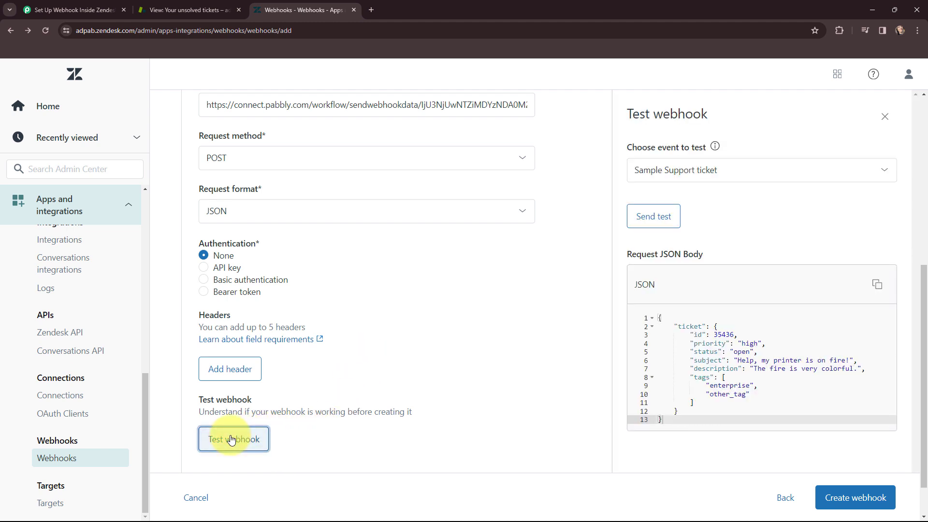
click(643, 217)
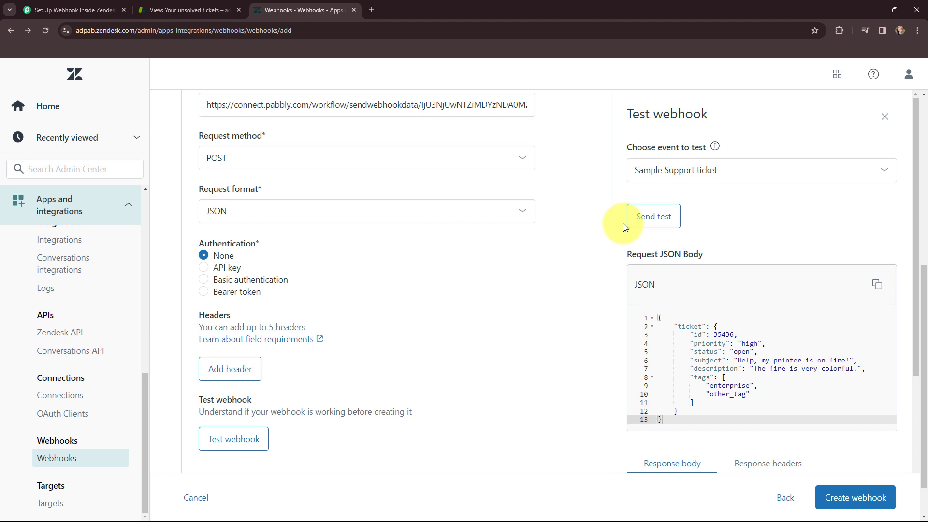
- Check the captured test response in the Pabbly Connect workflow, and create the webhook in Zendesk
click(75, 10)
scroll(259, 338, down, 10)
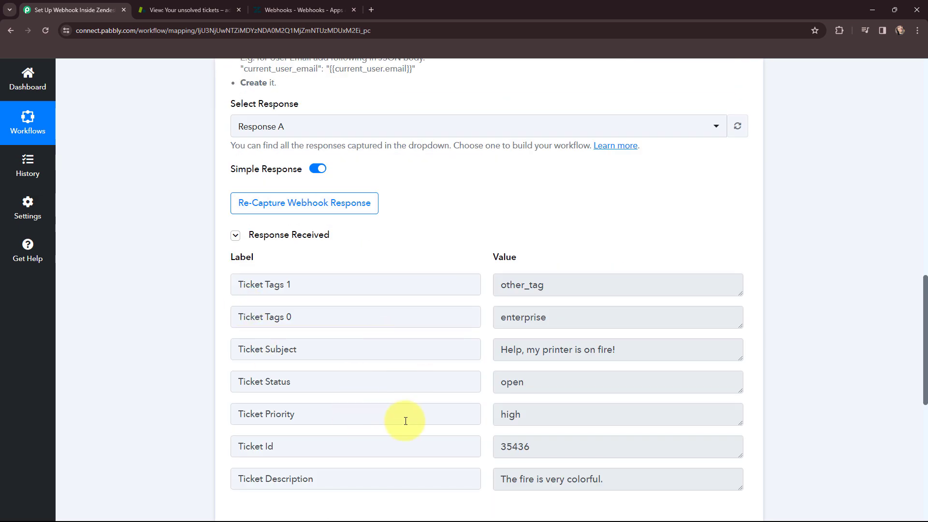
click(307, 5)
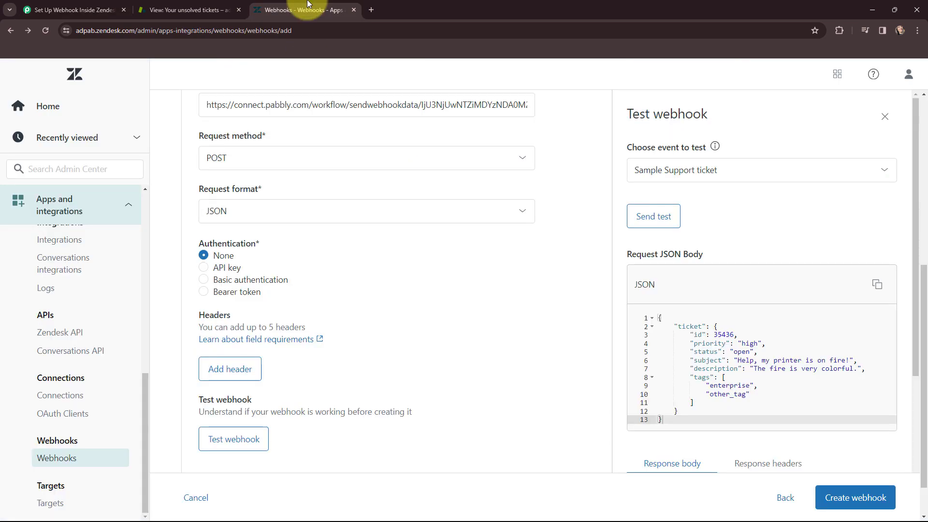
click(863, 498)
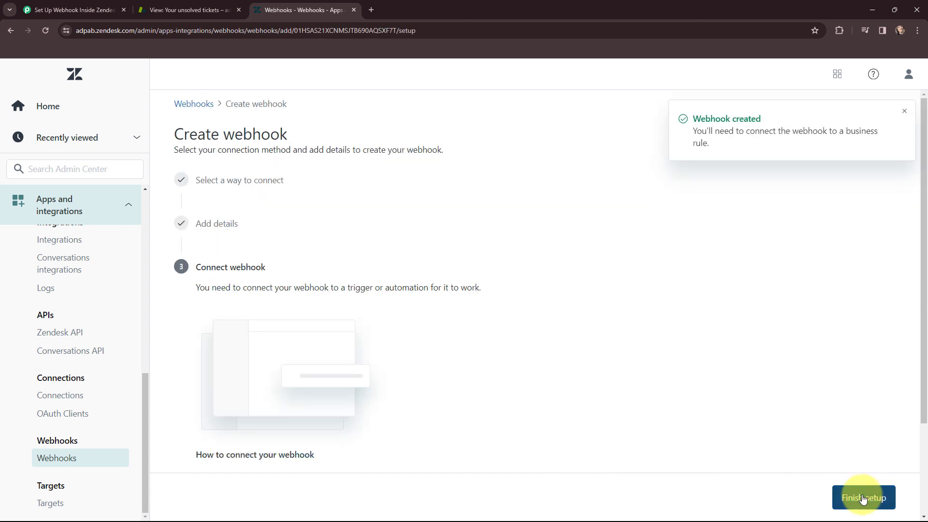
click(863, 499)
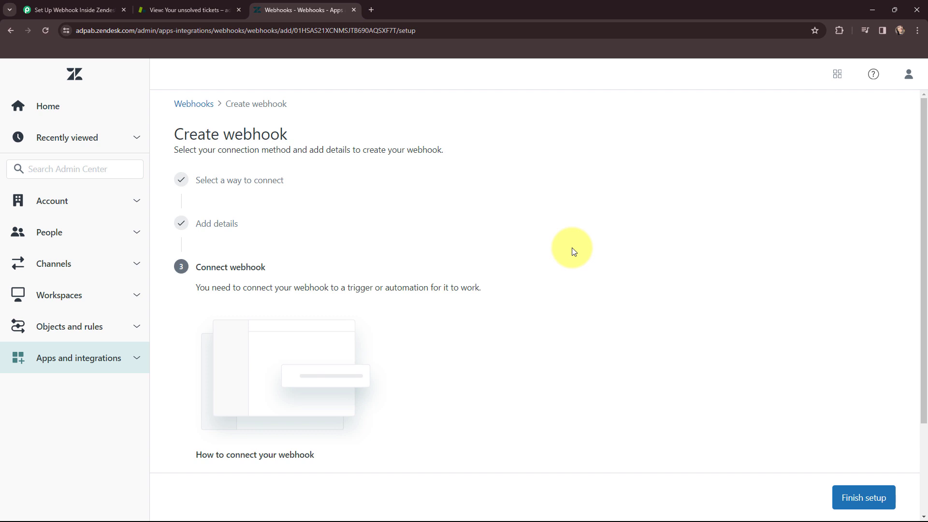
- Consult the Pabbly Connect instructions and open the Triggers page of the business rules in Zendesk
click(53, 9)
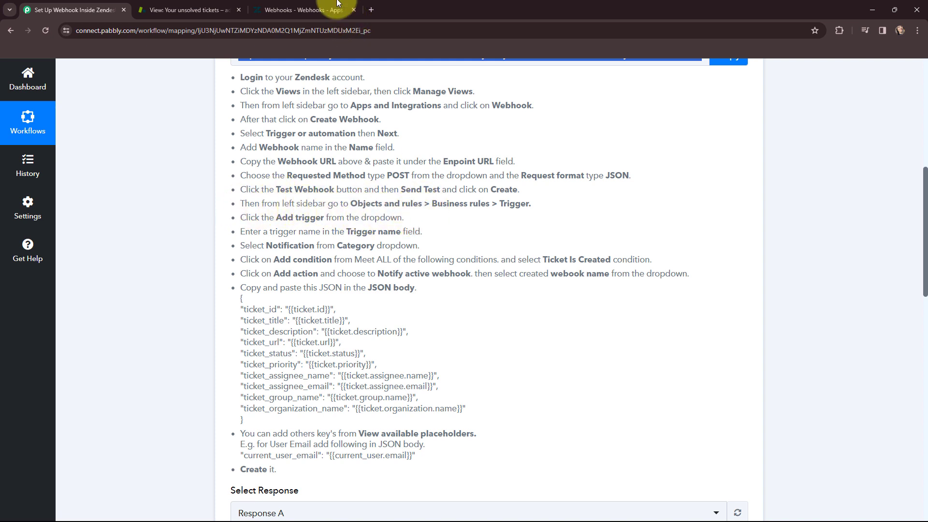
click(323, 4)
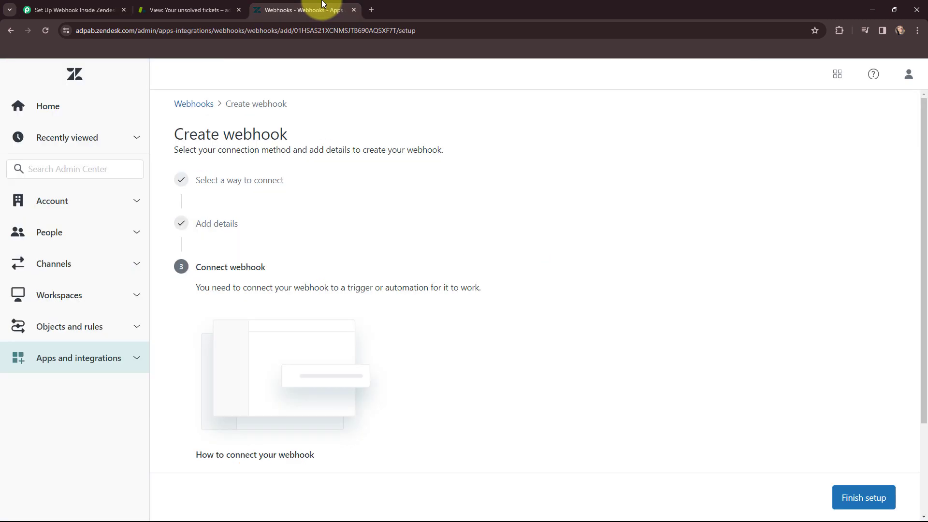
click(137, 327)
scroll(107, 322, down, 5)
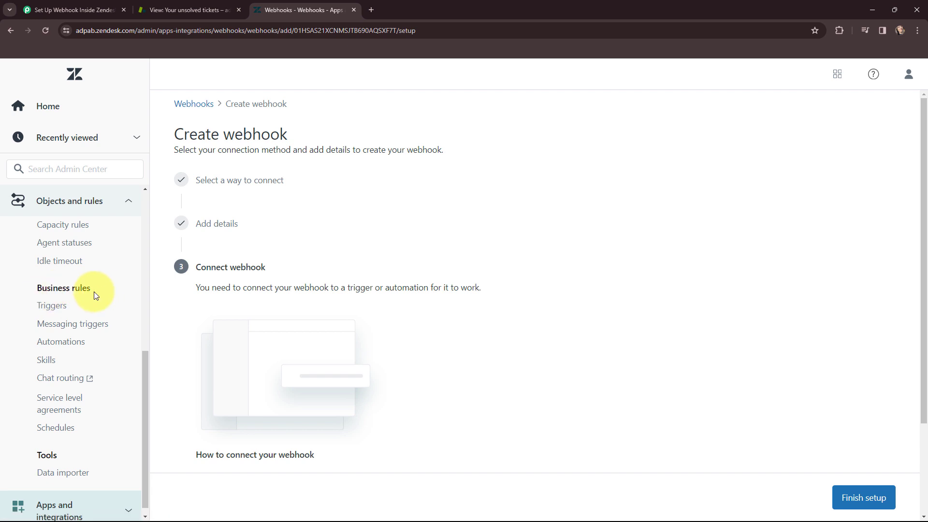
click(58, 309)
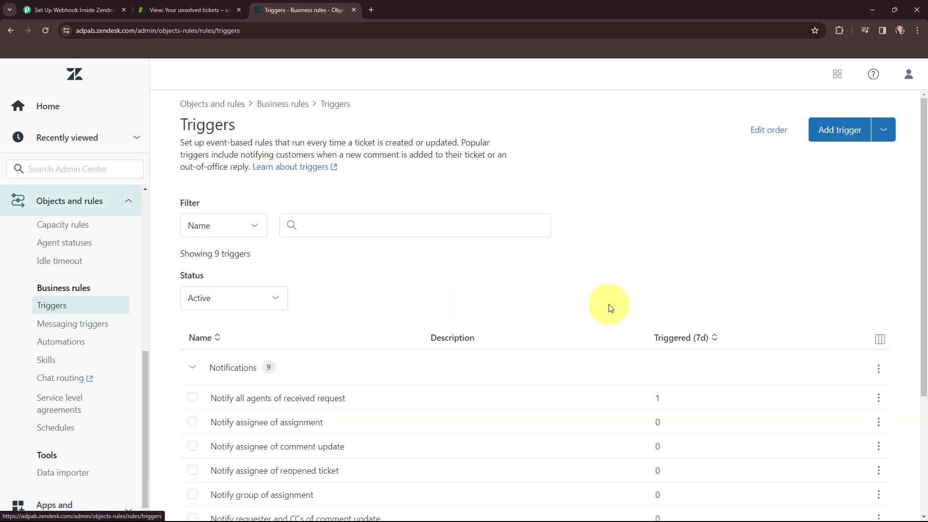
- Add a new trigger named "Pabbly Connect Trigger" in the Notifications category
click(836, 134)
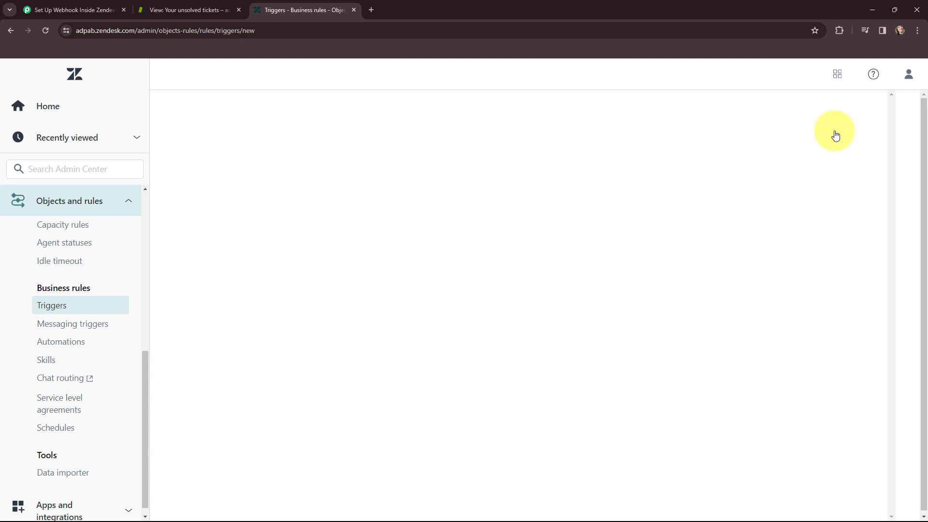
click(293, 183)
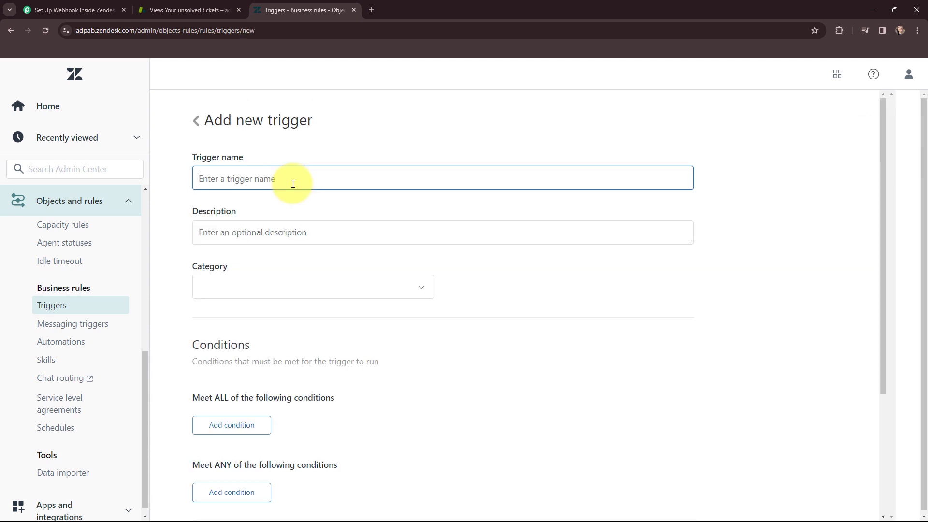
text(Pabbly Connect Trigger)
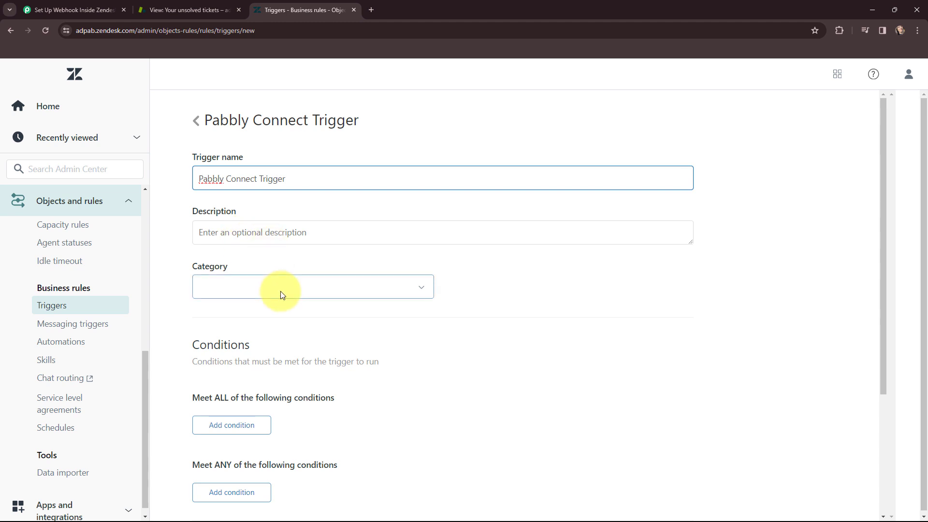
click(259, 295)
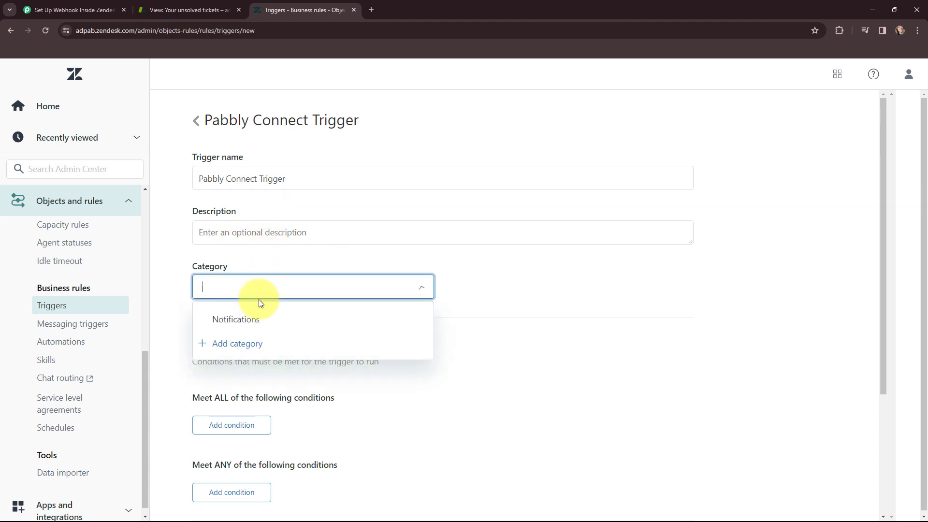
click(236, 320)
- Check the Pabbly Connect instructions and add a Meet ALL condition to the Zendesk trigger: Ticket > Ticket Is Created
scroll(348, 316, down, 2)
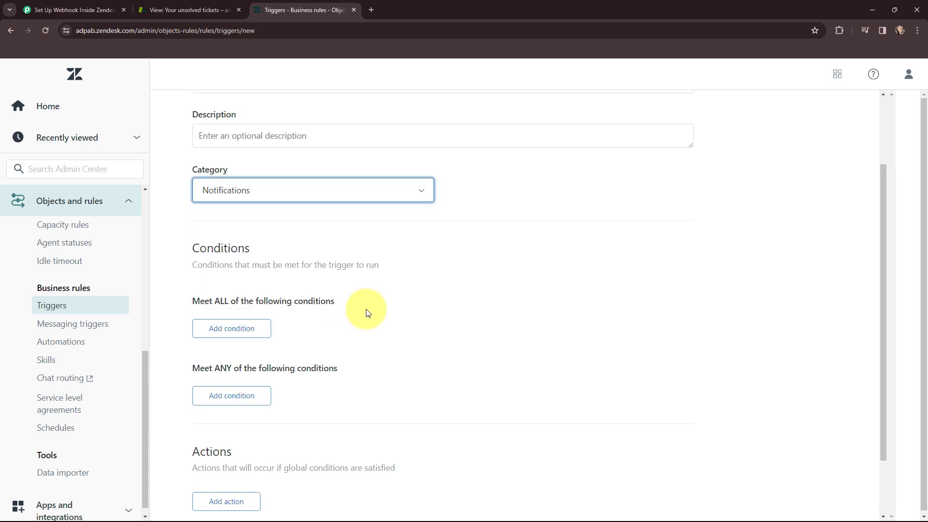
click(76, 6)
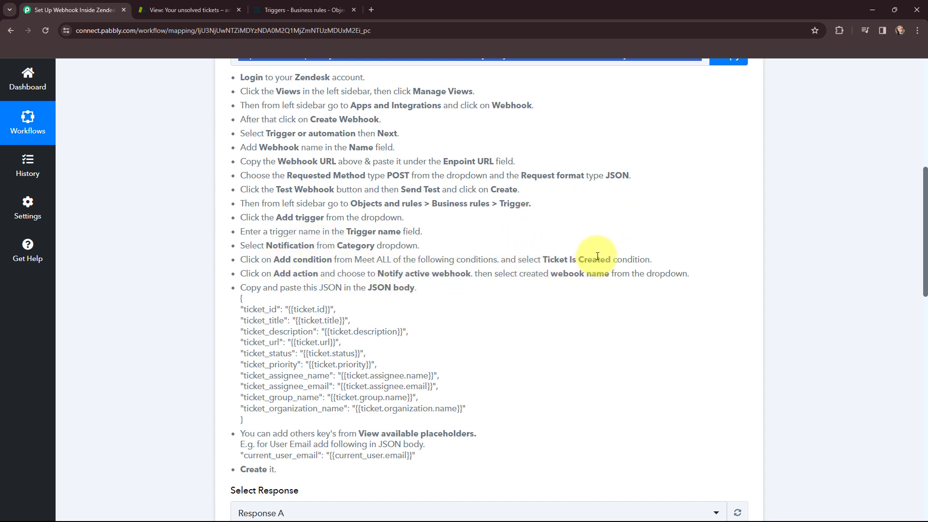
click(293, 5)
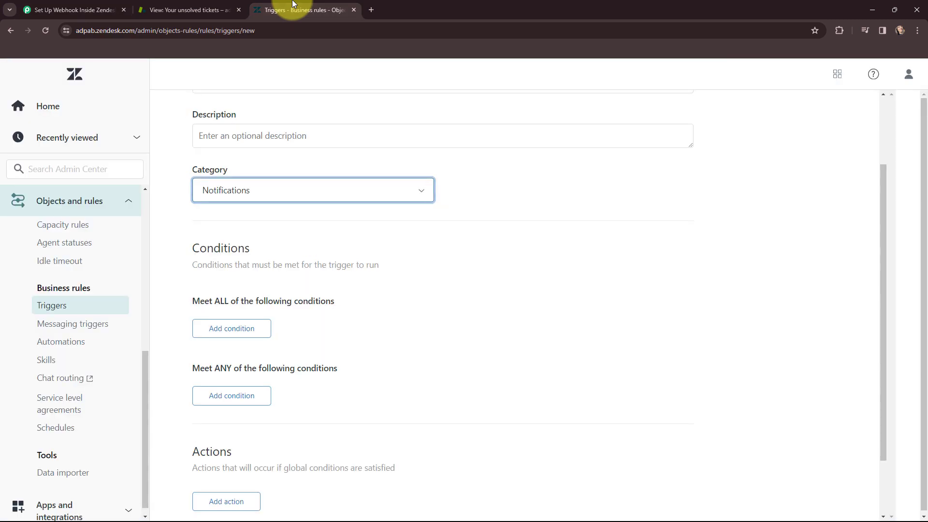
click(227, 328)
click(290, 338)
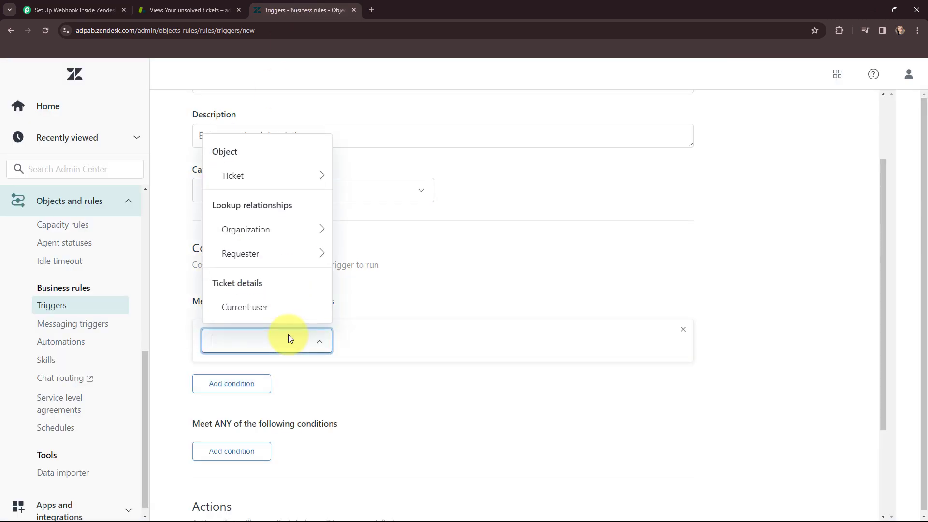
click(294, 177)
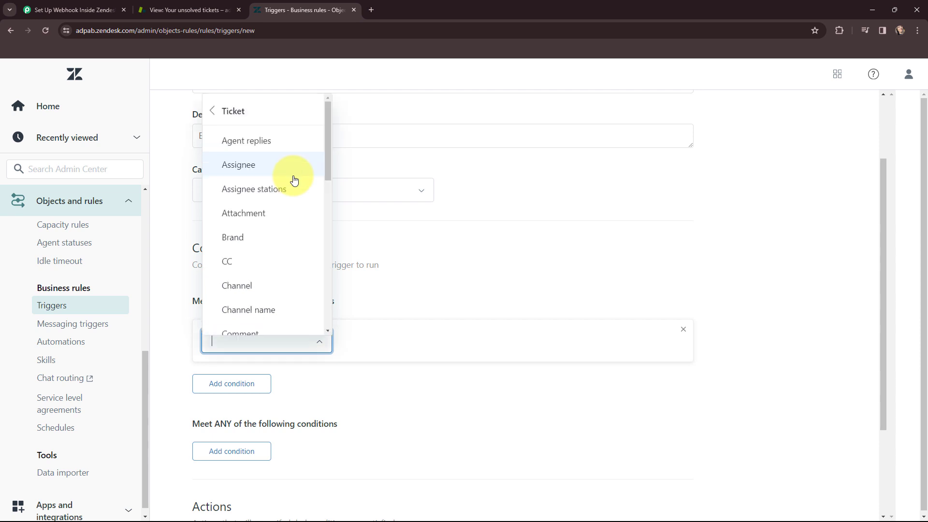
scroll(293, 179, down, 8)
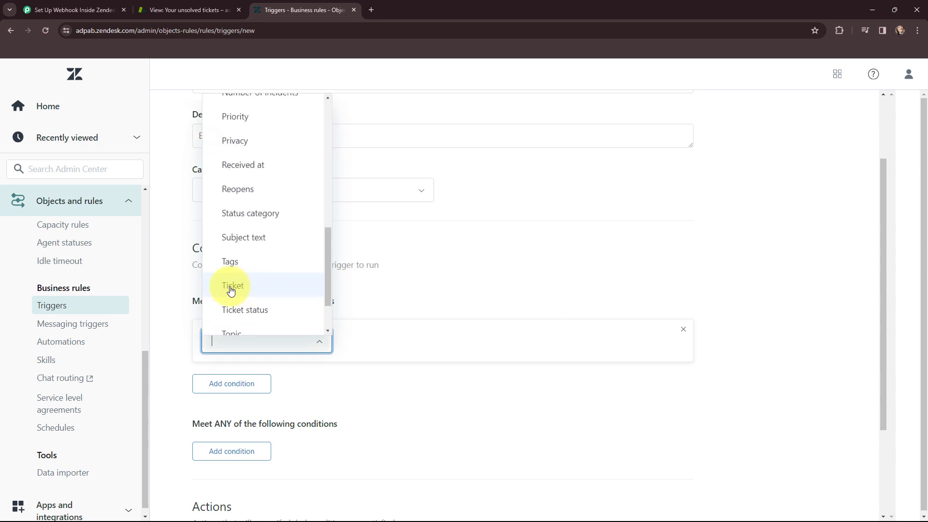
click(272, 285)
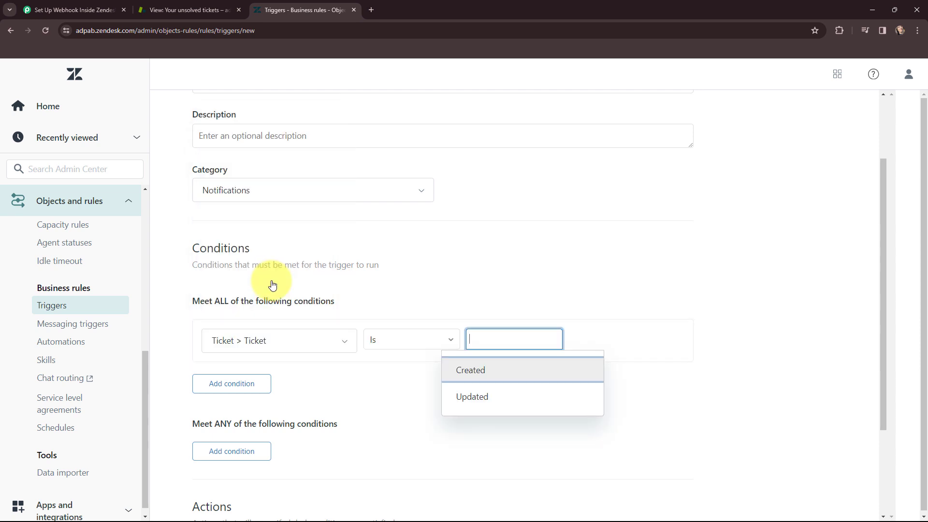
click(473, 375)
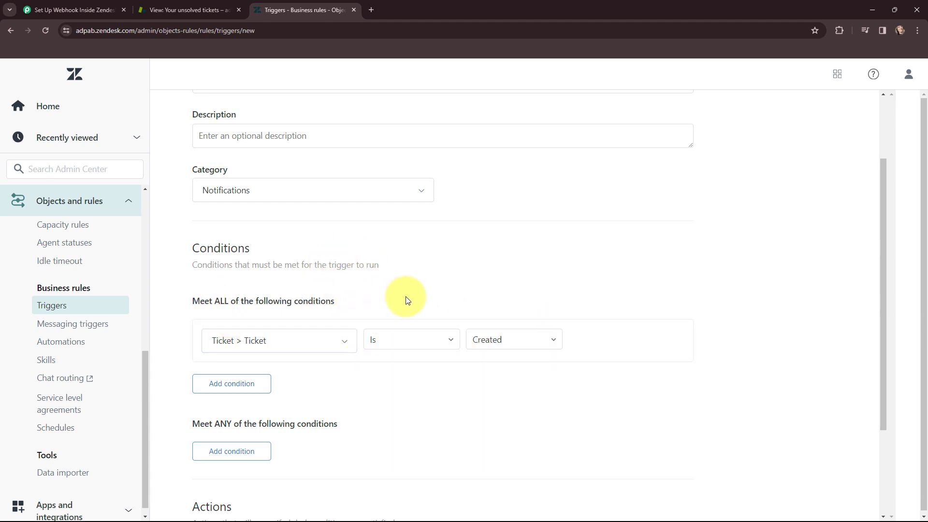
- Add a trigger action that notifies by active webhook and select Pabbly Connect Webhook
scroll(417, 262, down, 1)
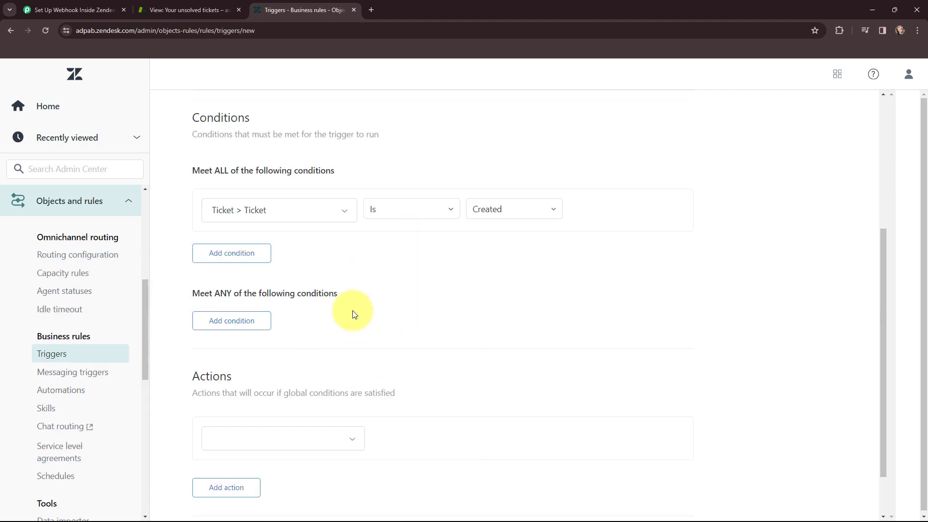
scroll(354, 312, down, 1)
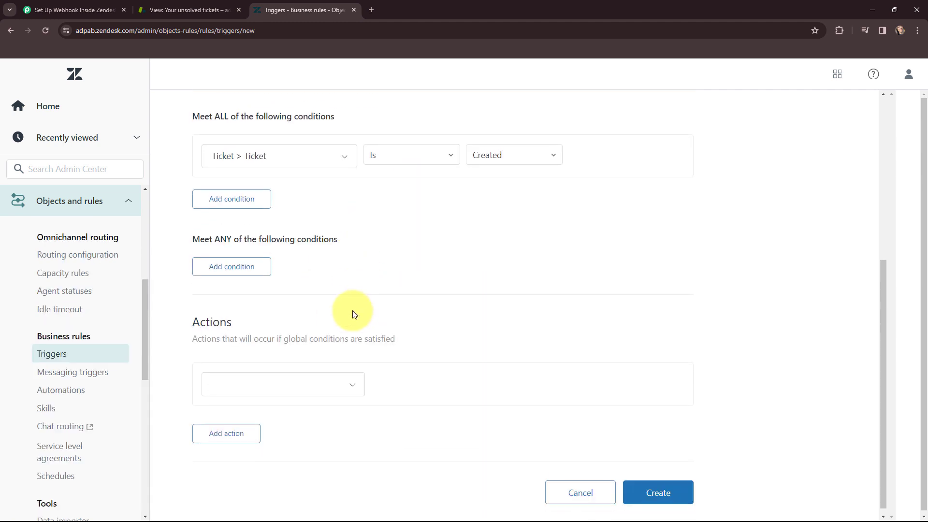
click(344, 378)
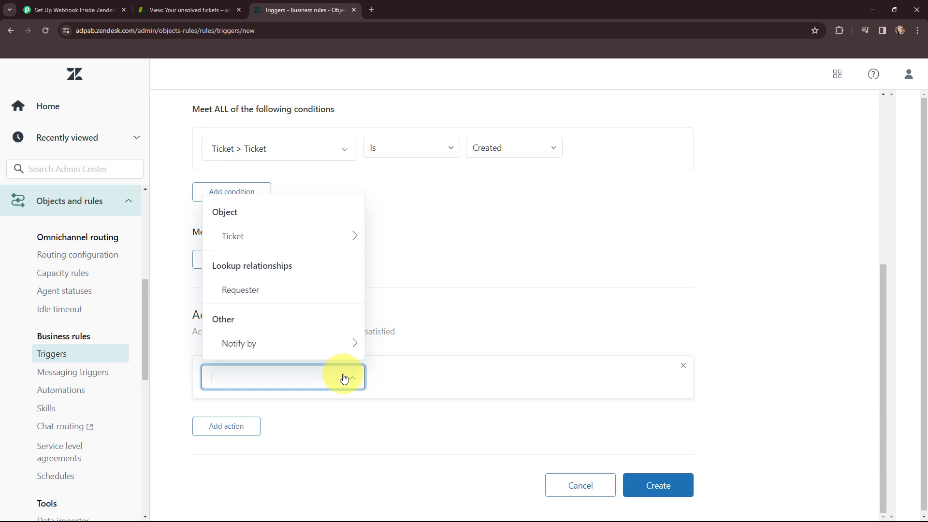
click(342, 343)
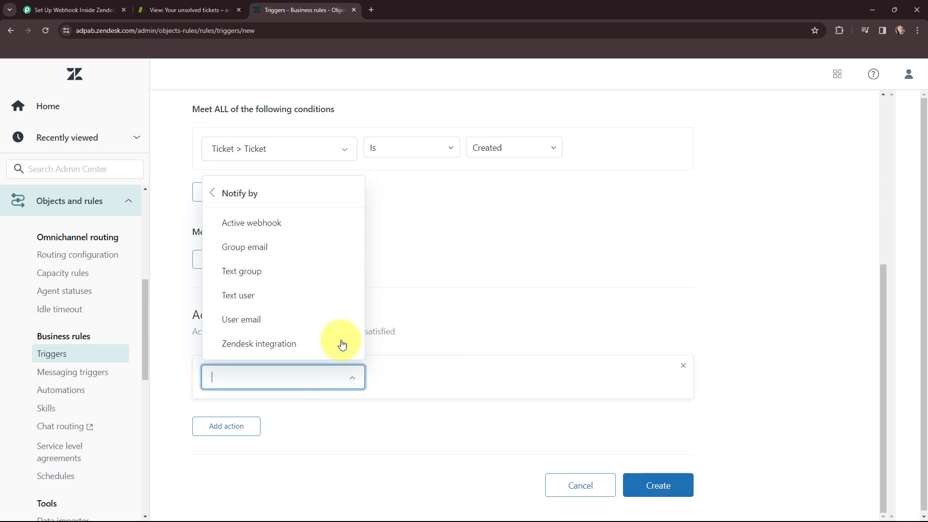
click(268, 226)
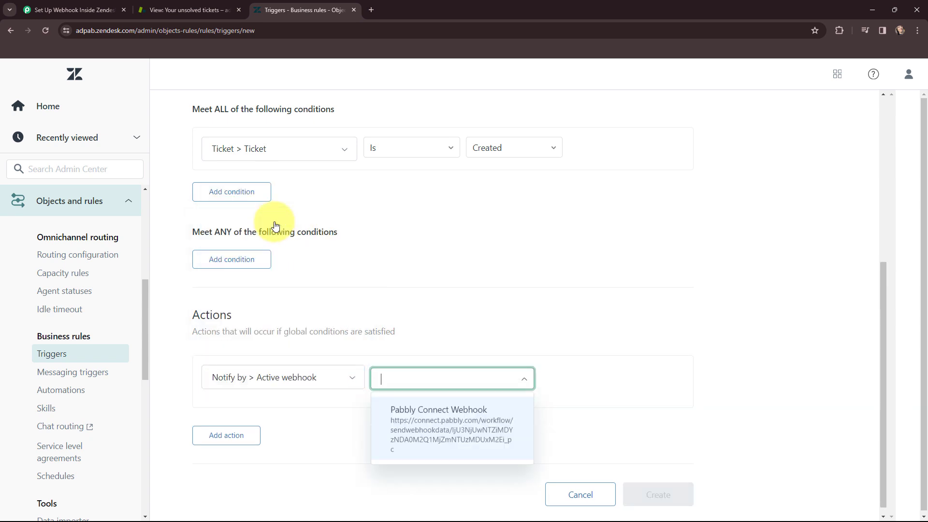
click(444, 425)
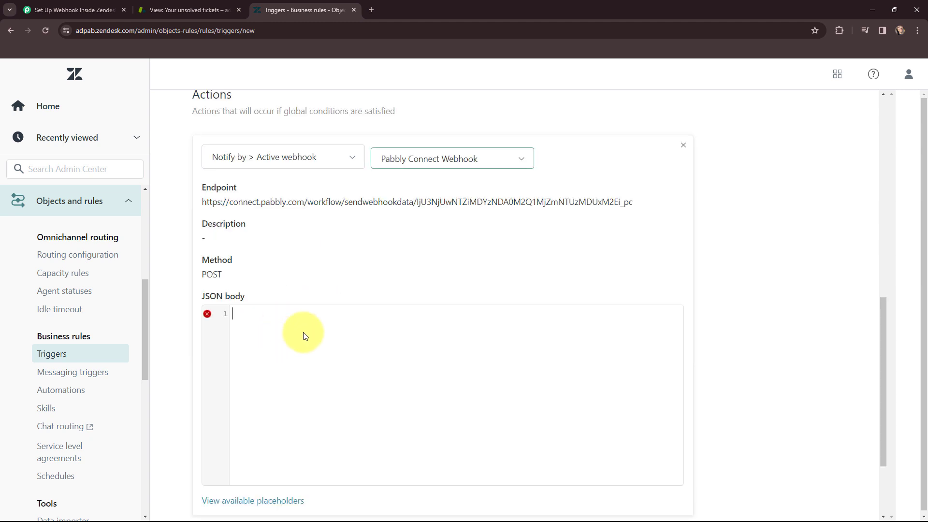
- Copy the ticket JSON from the Pabbly Connect instructions and paste it into the JSON body of the Zendesk trigger's webhook action
click(282, 344)
click(78, 10)
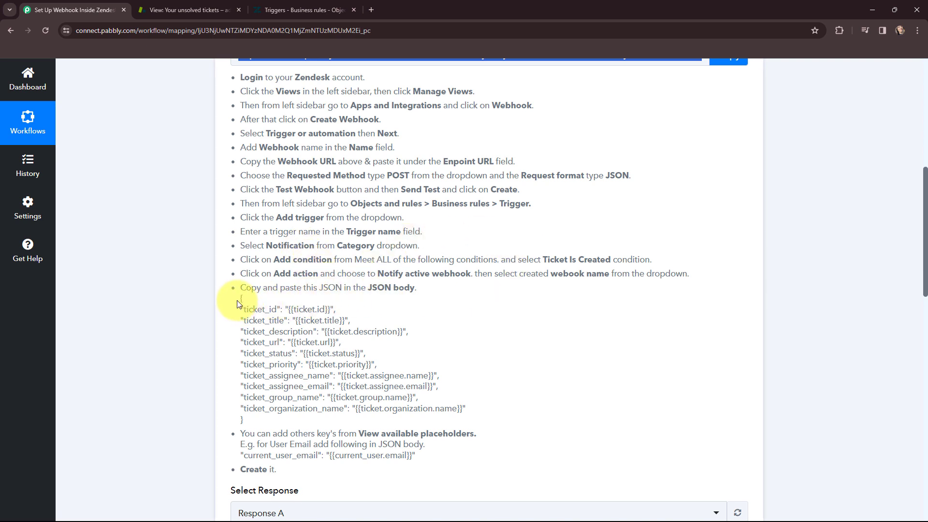
drag(240, 298, 261, 419)
key(ctrl+c)
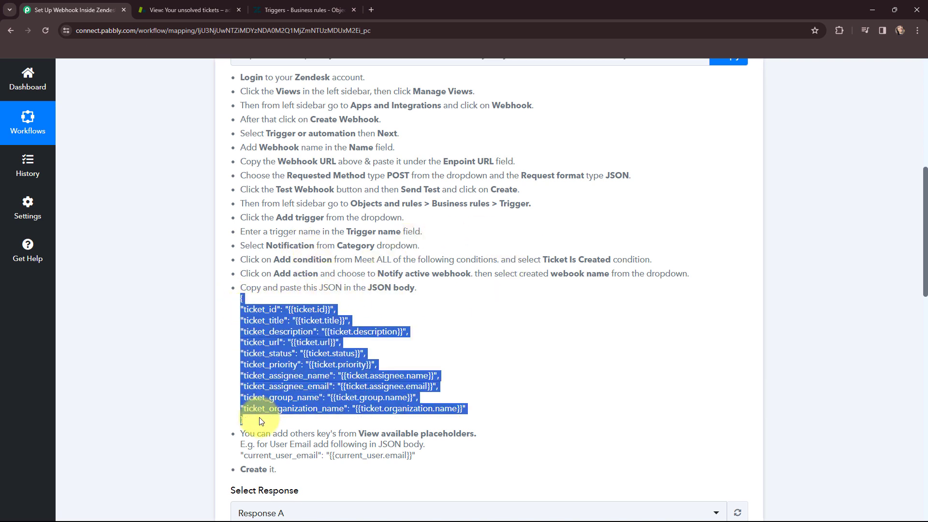
click(290, 9)
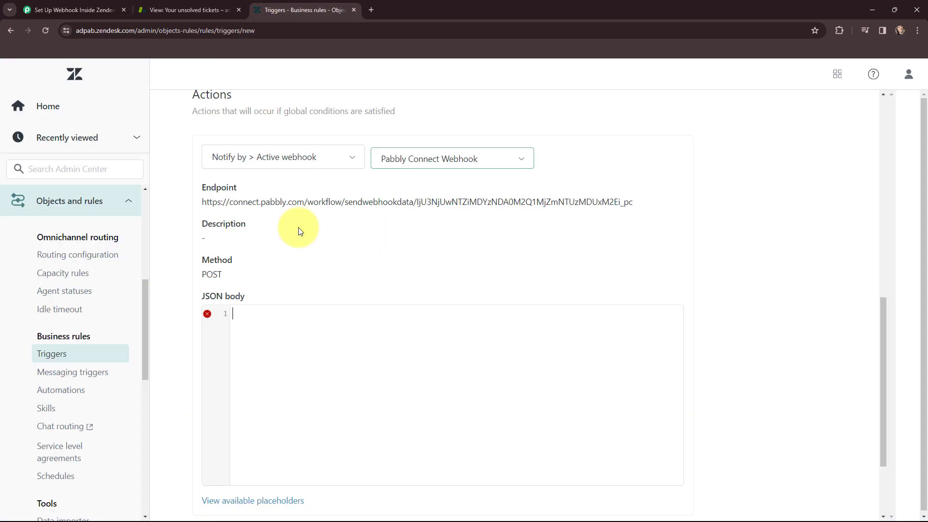
key(ctrl+v)
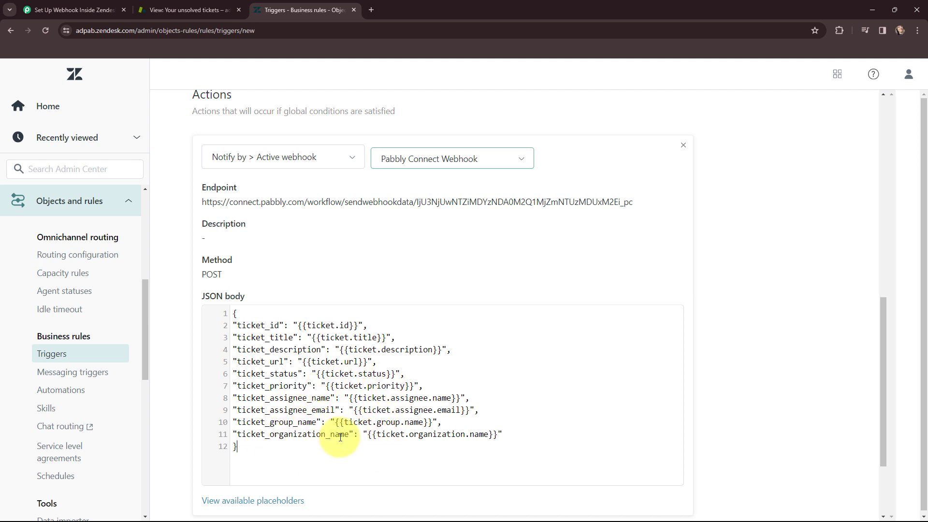
- Check the Pabbly Connect note on adding extra keys and view the available placeholders for the JSON body in Zendesk
key(ctrl+1)
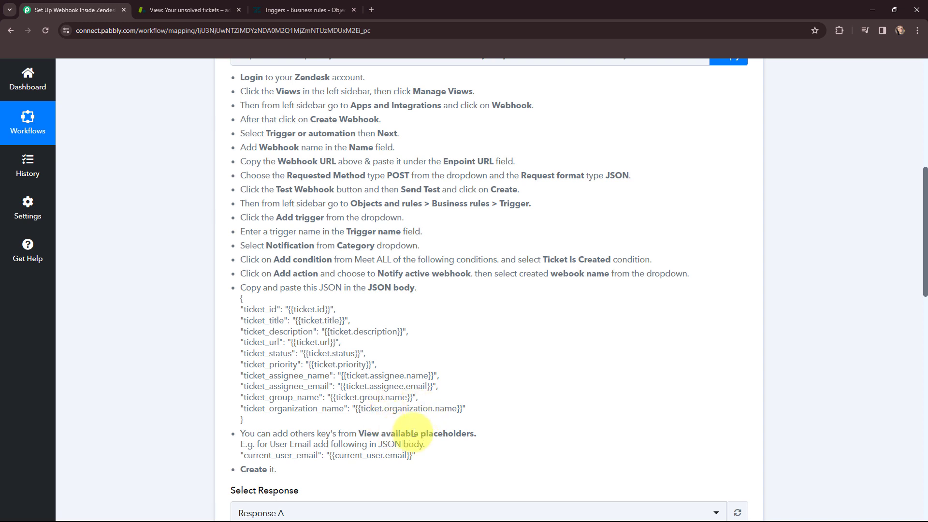
click(319, 11)
scroll(271, 426, down, 1)
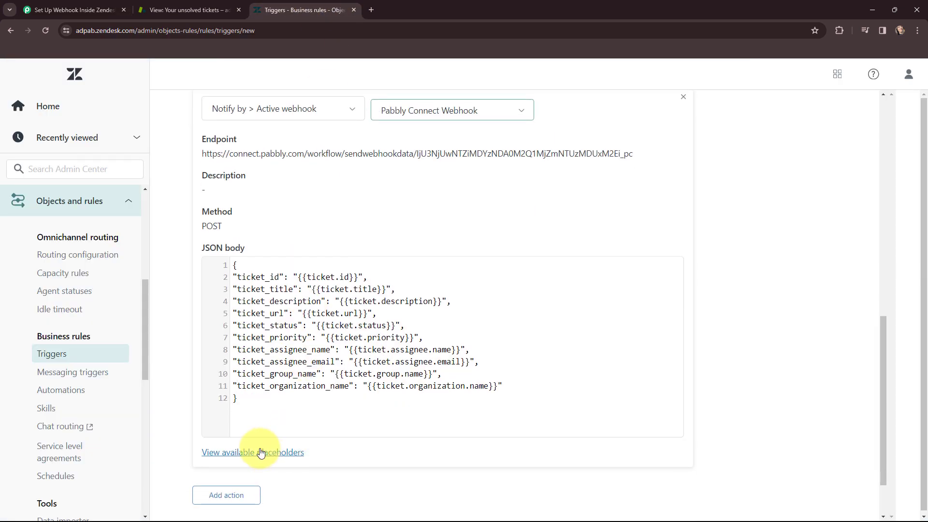
click(258, 454)
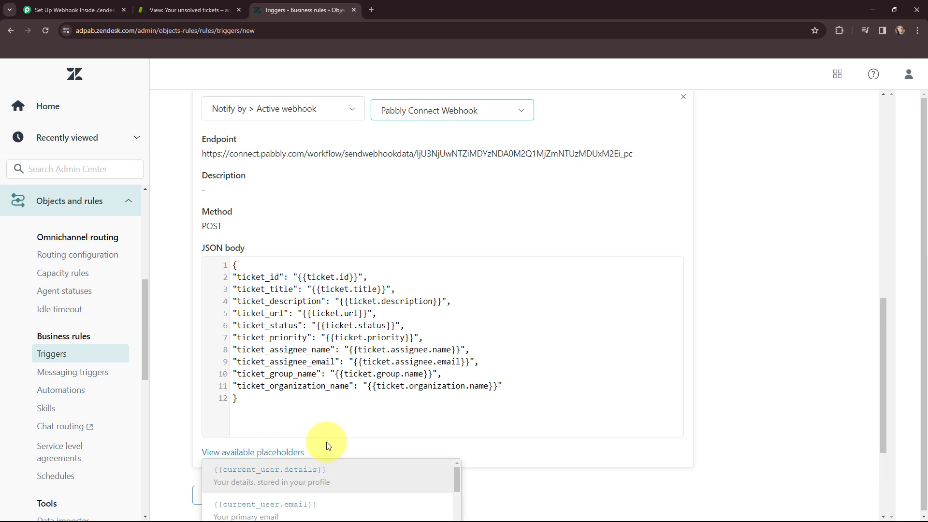
scroll(447, 418, down, 2)
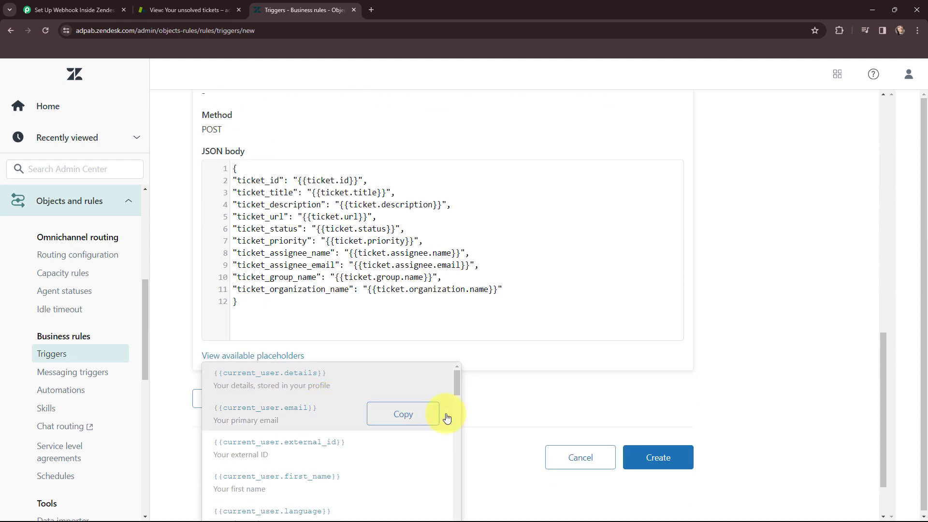
click(498, 400)
- Review the JSON body and create the Zendesk trigger
scroll(364, 385, up, 2)
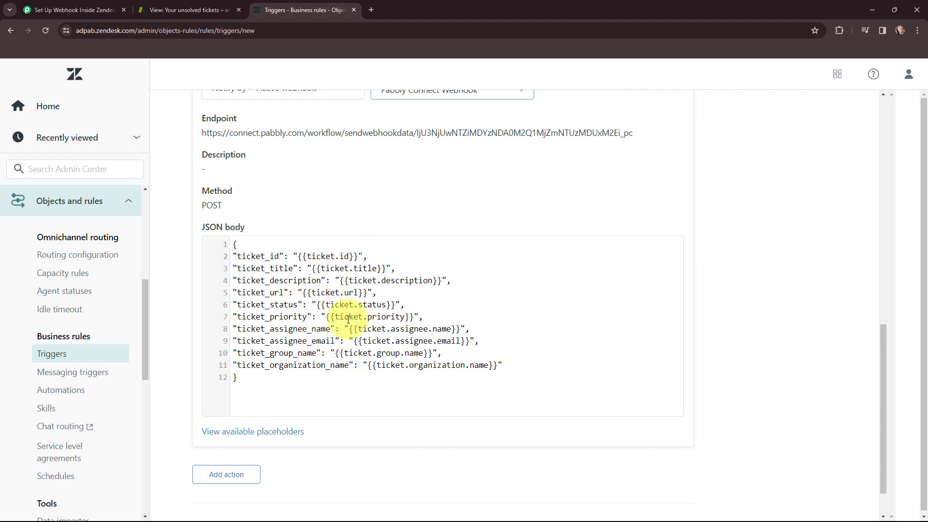
scroll(345, 327, down, 1)
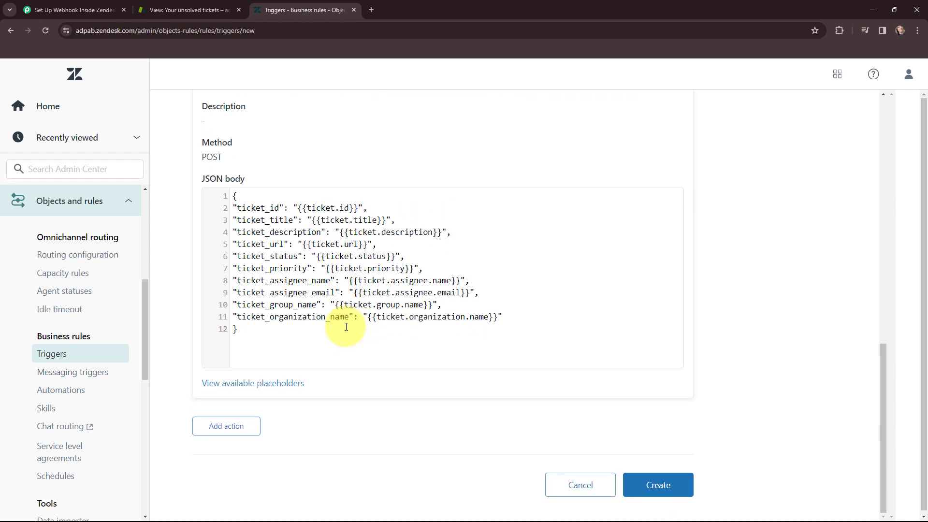
click(639, 484)
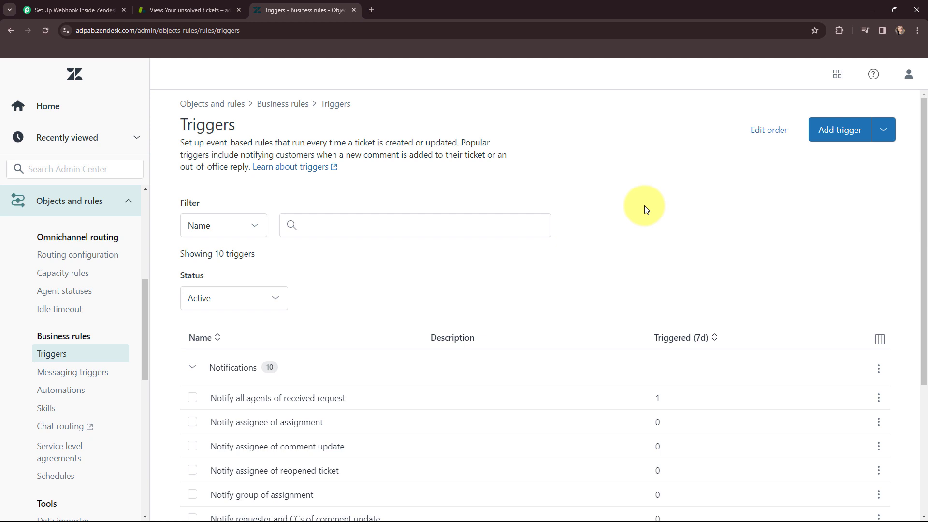
- Switch to the Pabbly Connect workflow and start recapturing the webhook response, confirming the recapture
click(77, 10)
scroll(186, 166, up, 1)
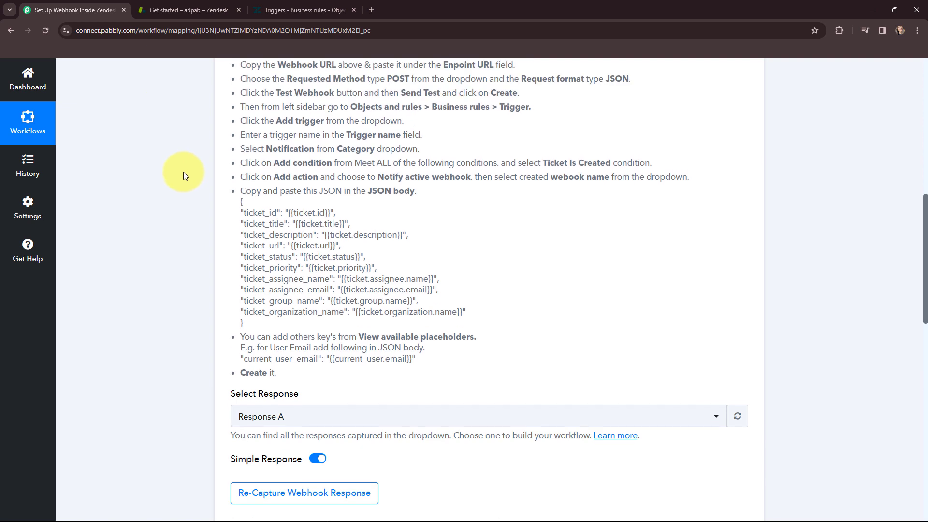
scroll(183, 172, down, 4)
click(287, 297)
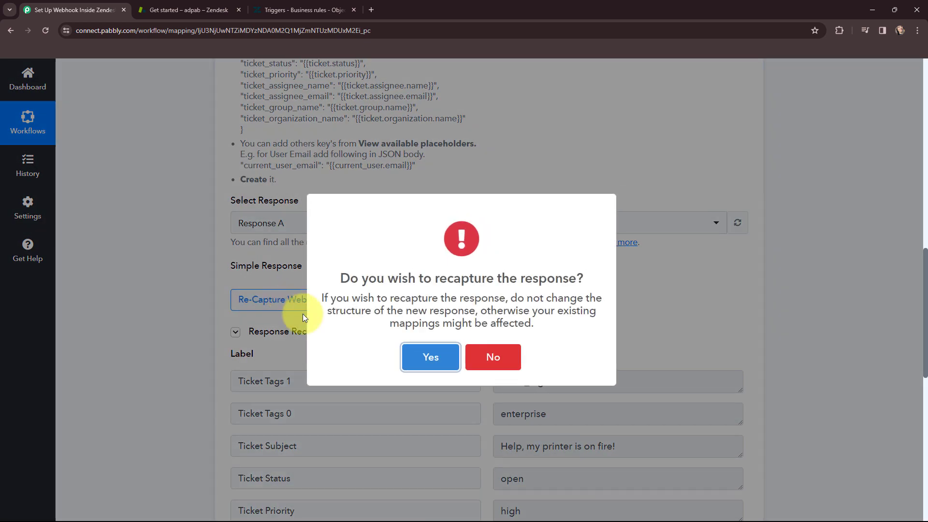
click(423, 356)
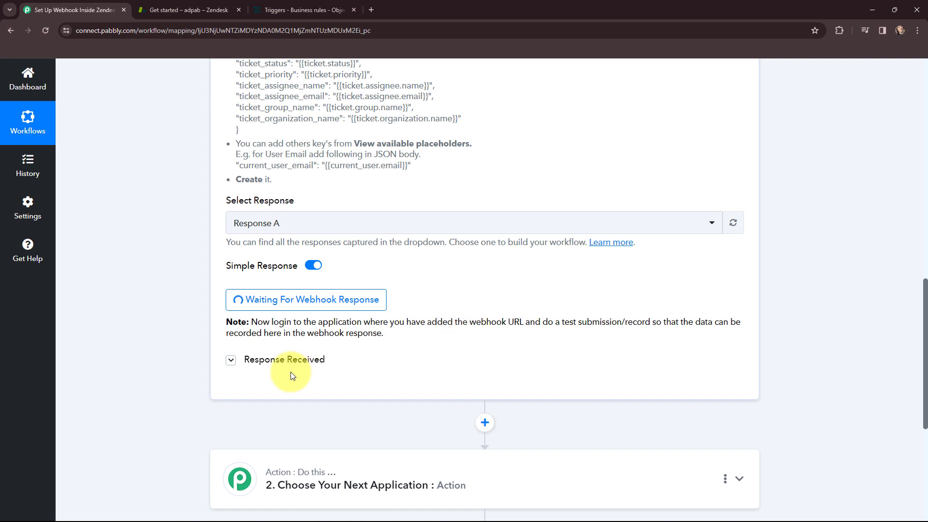
- Start a new ticket in Zendesk and add a new end user as its requester, entering the test user's name and email
click(177, 4)
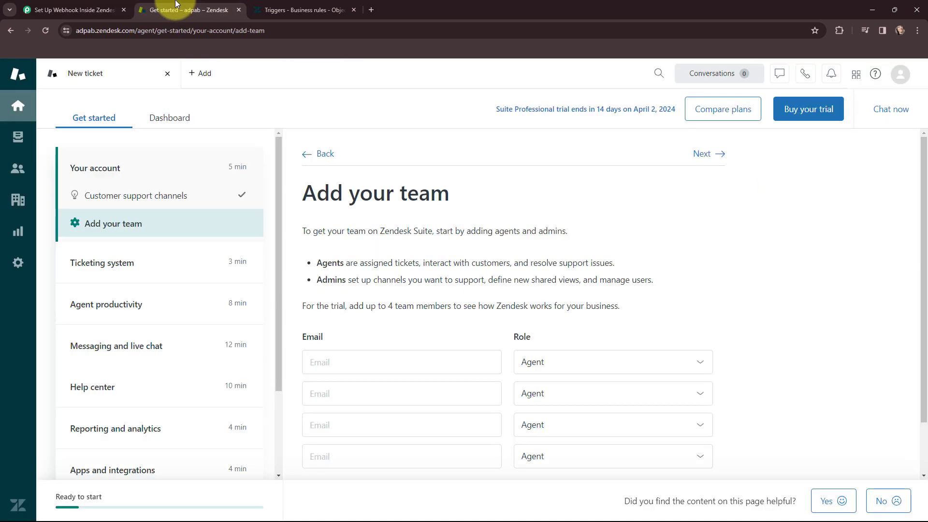
click(201, 75)
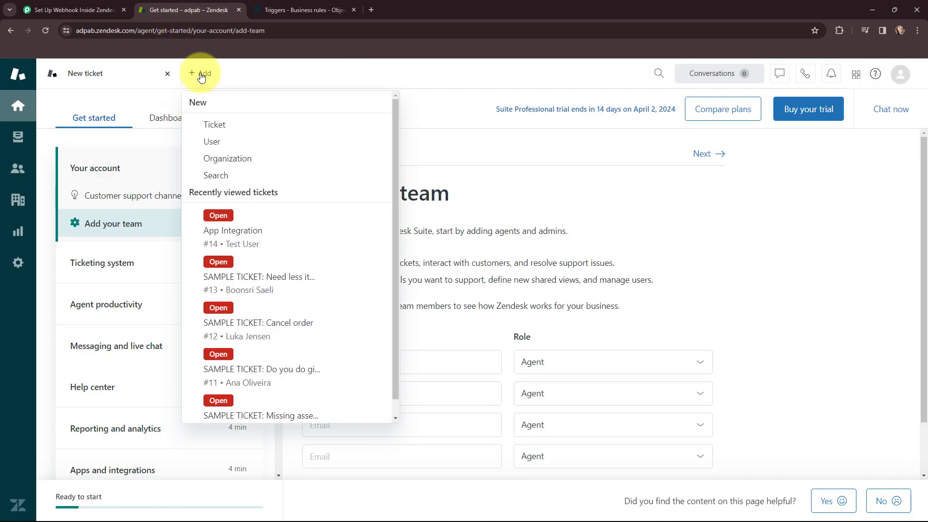
click(203, 124)
click(140, 151)
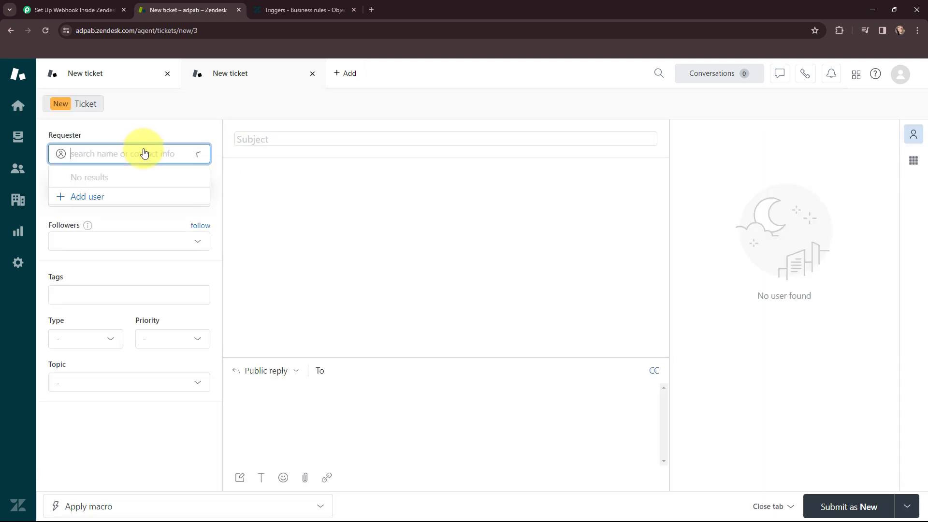
click(118, 200)
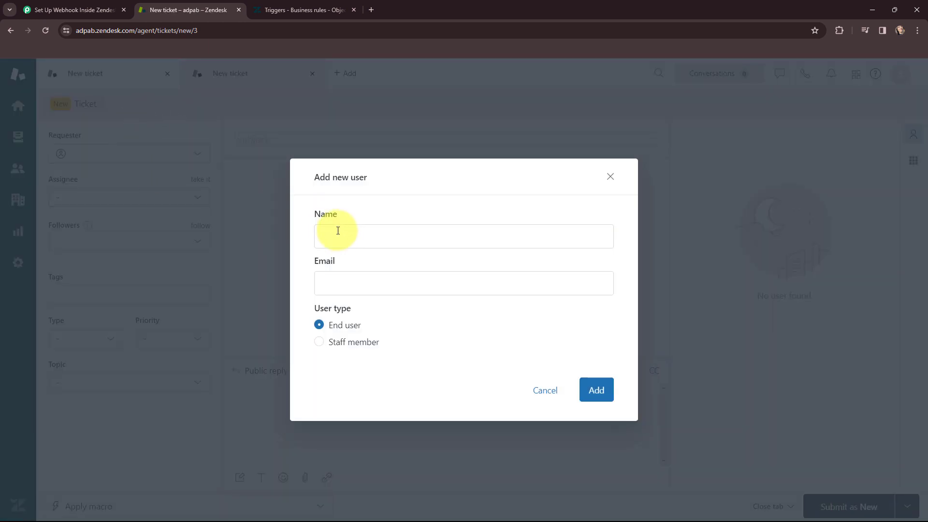
click(342, 234)
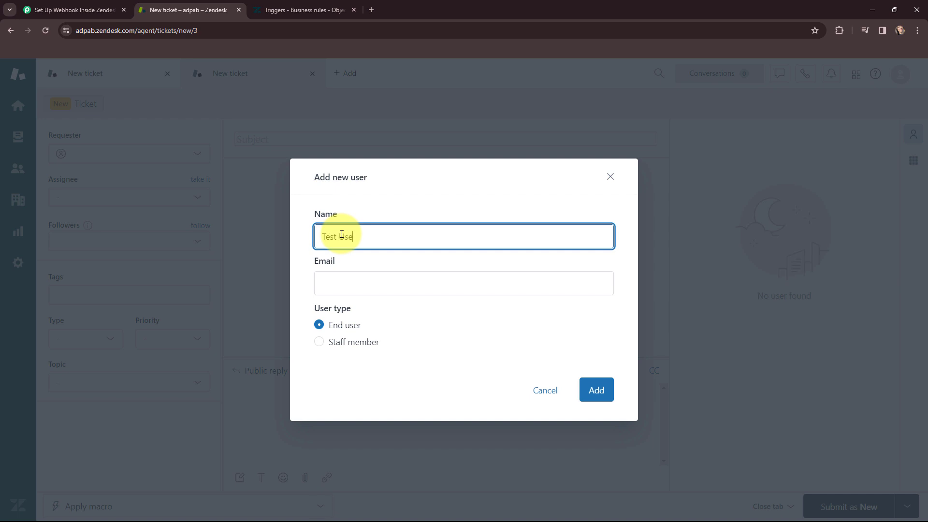
text(Test User)
click(367, 281)
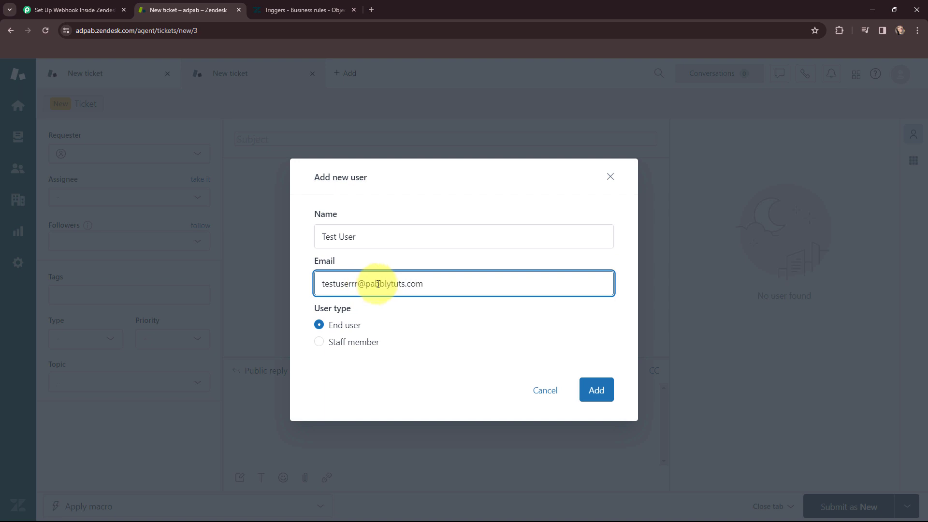
click(596, 393)
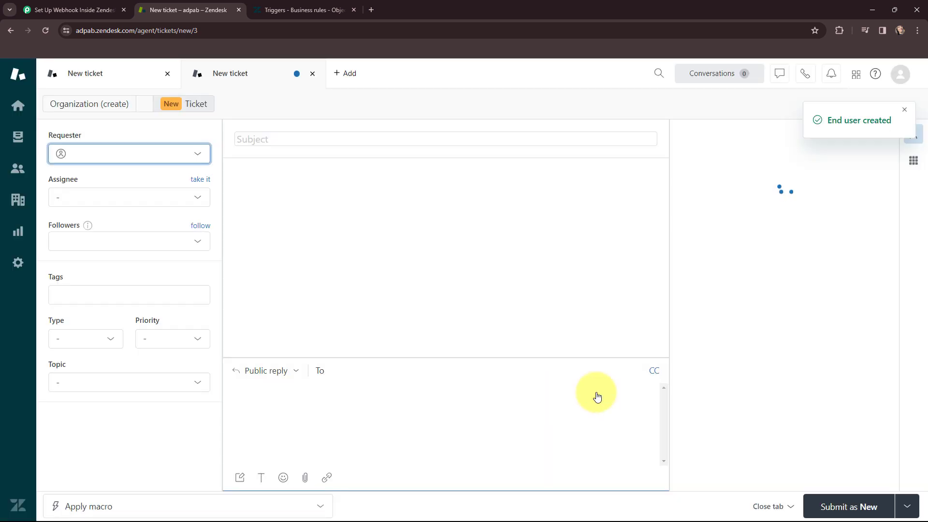
- Assign the new ticket to the Support group and add the tag "technical"
click(179, 203)
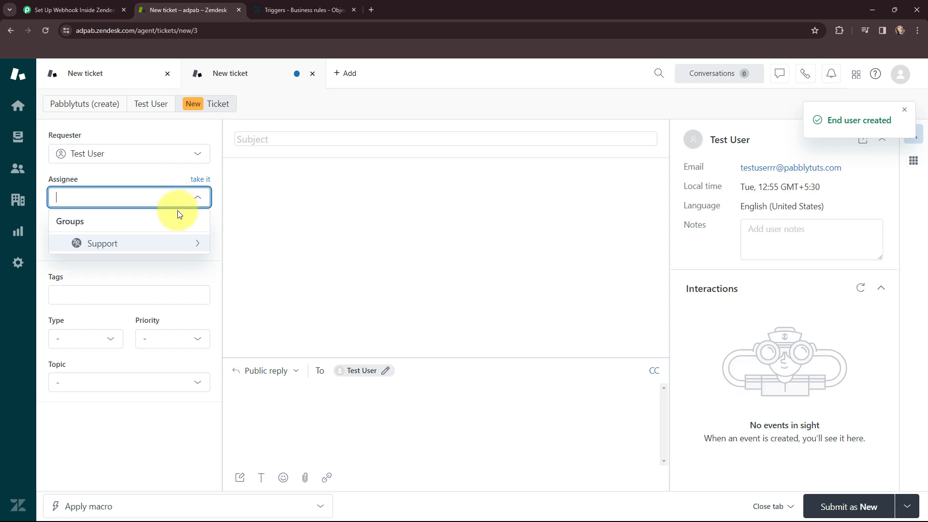
click(162, 243)
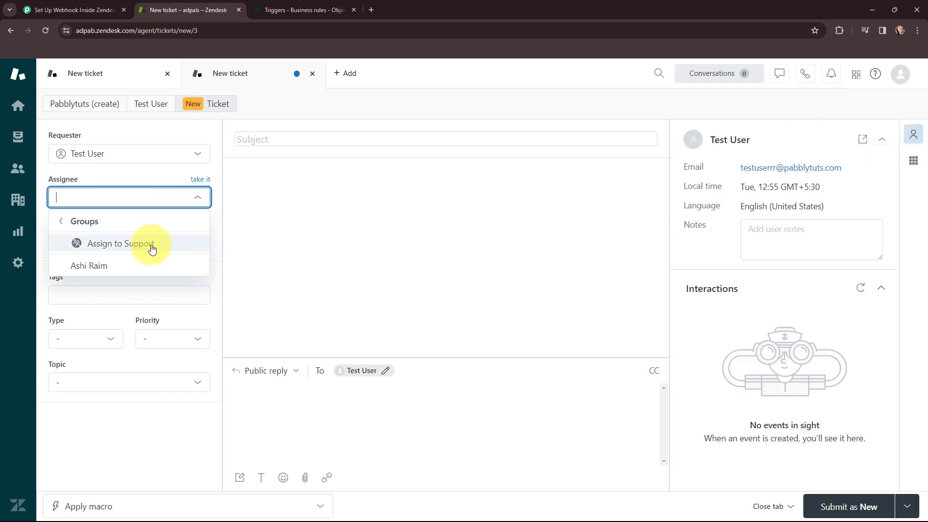
click(151, 247)
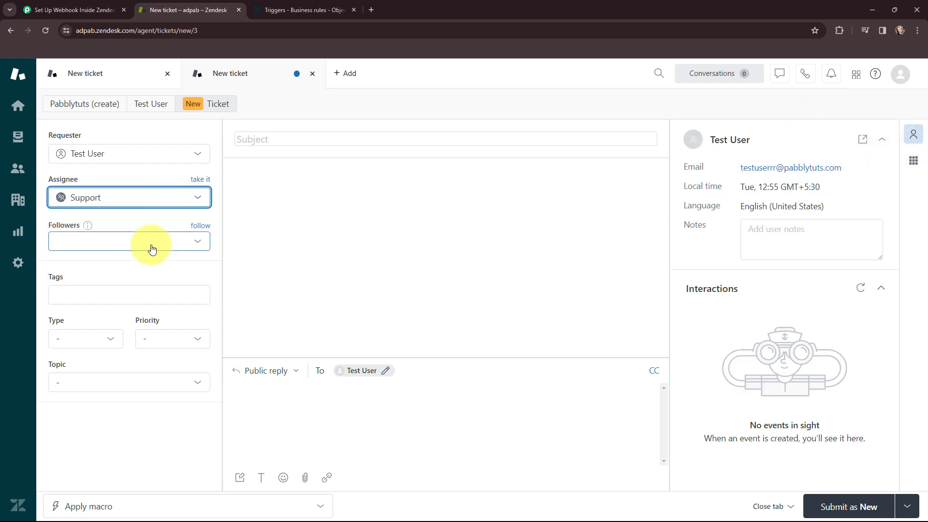
click(119, 295)
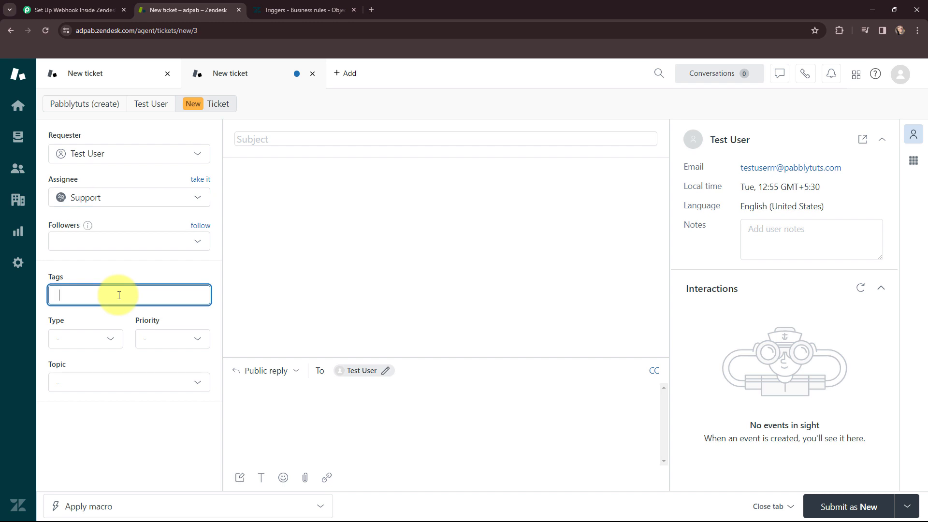
text(Technical)
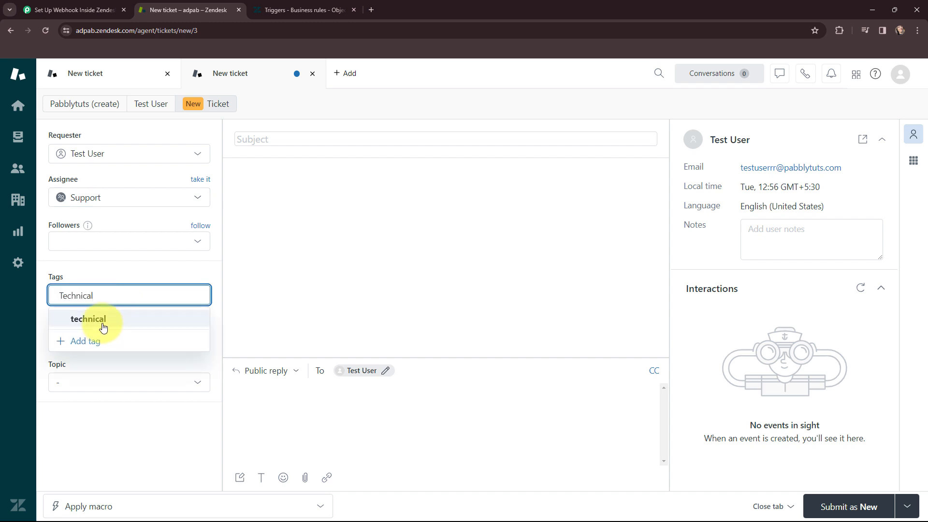
click(99, 322)
- Set the ticket's type to Question and its priority to Normal
click(114, 345)
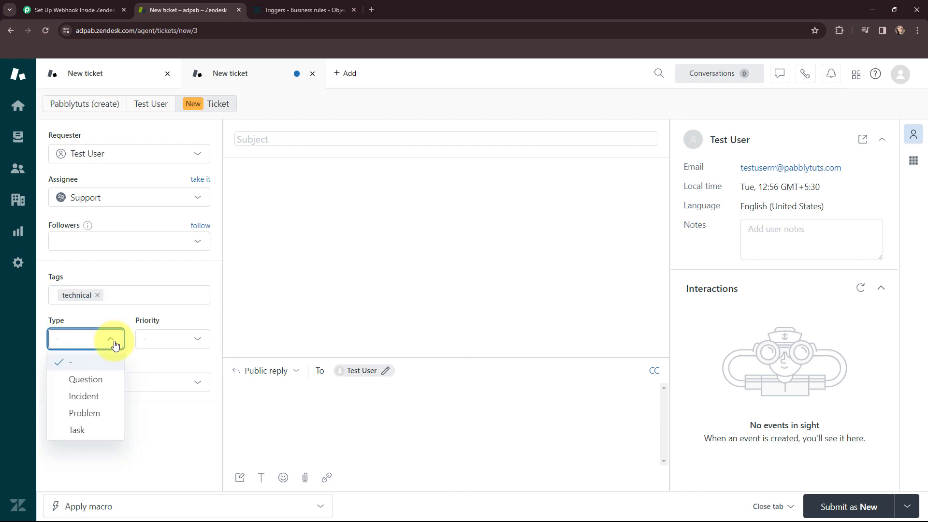
click(96, 382)
click(196, 339)
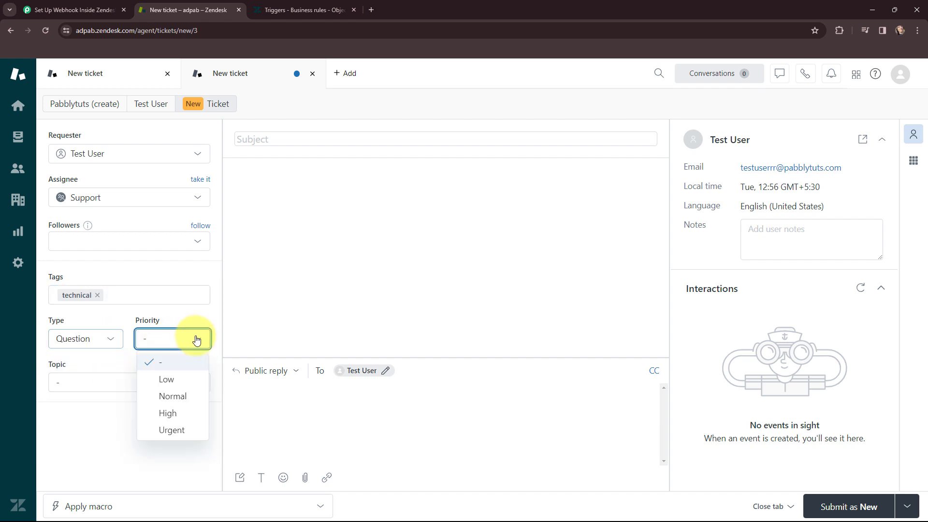
click(191, 397)
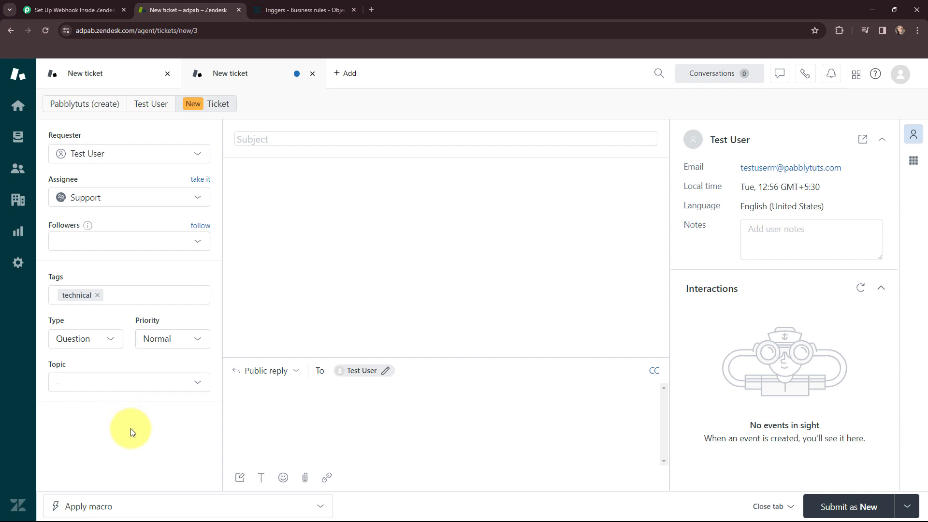
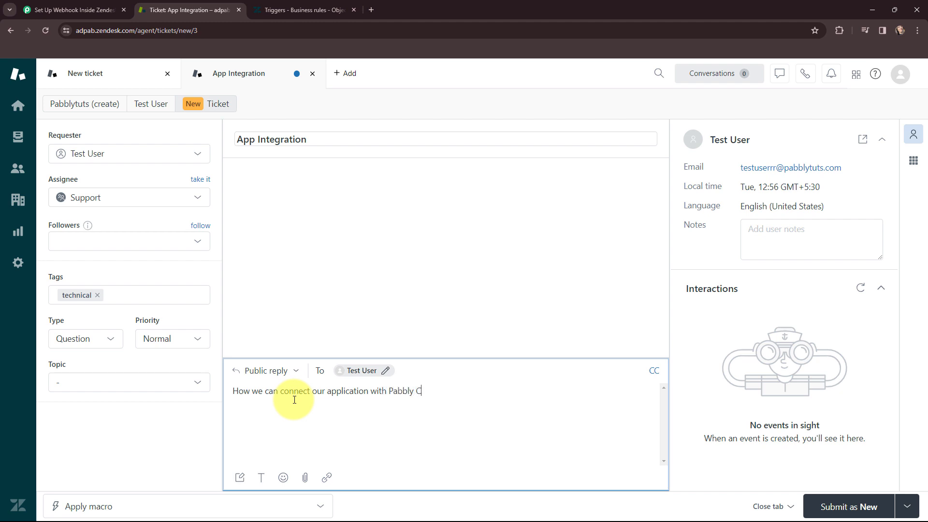
- Enter the subject "App Integration" and public reply "How we can connect our application with Pabbly Connect?", and submit the ticket as New
text(?)
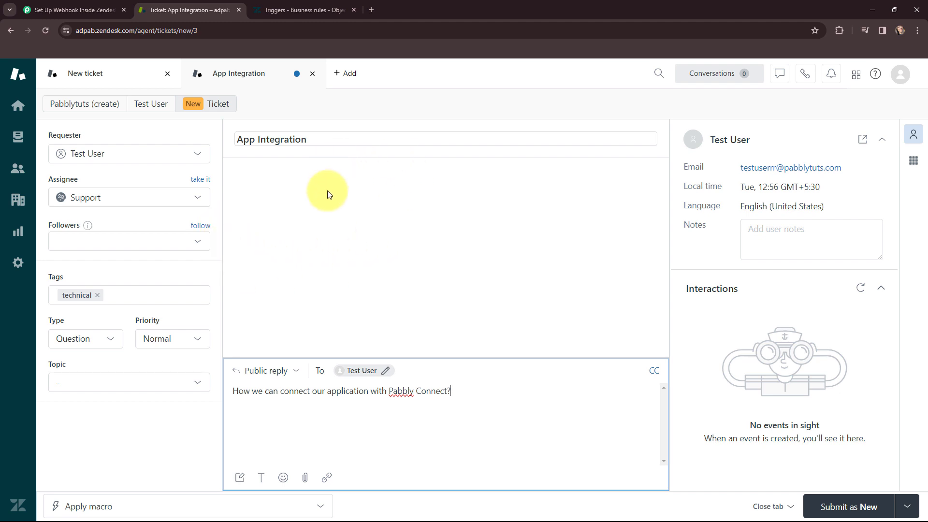
click(846, 507)
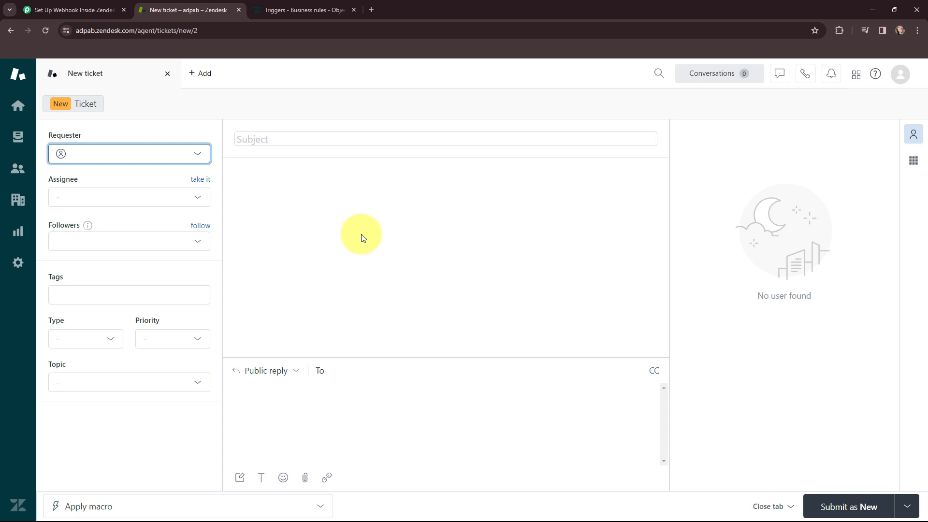
- Return to the Pabbly Connect workflow and examine the ticket data in the received webhook response
click(87, 9)
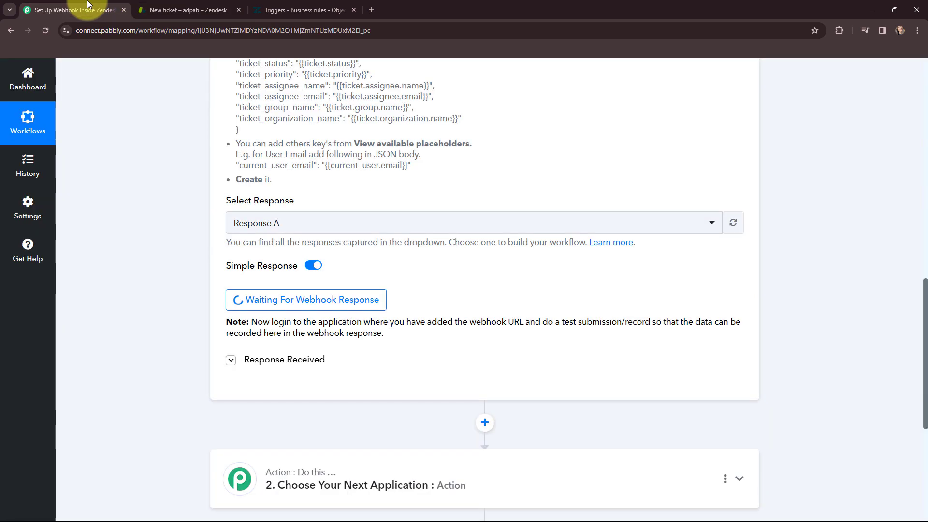
scroll(459, 163, down, 4)
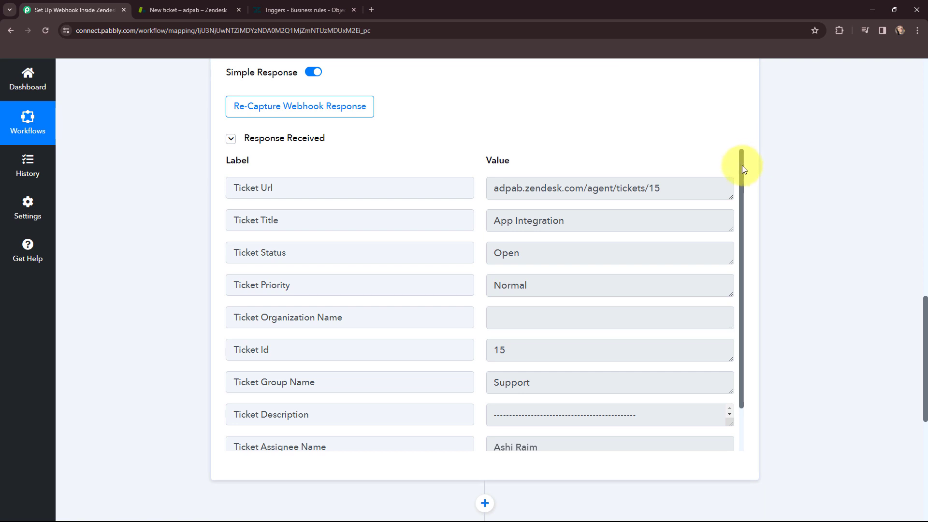
triple_click(675, 186)
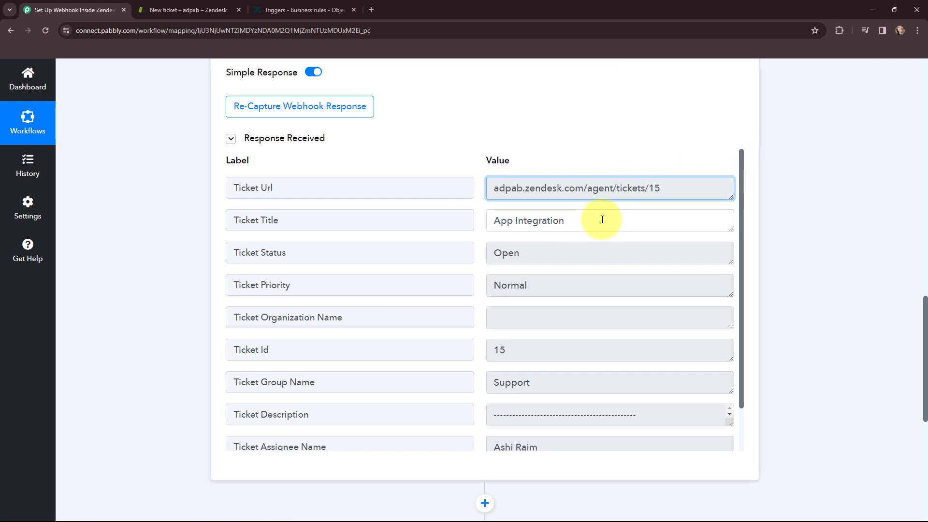
- Review the received ticket values, including title, status, priority, ID and group, and expand the Ticket Description value to read it fully
drag(602, 219, 491, 220)
drag(544, 253, 489, 256)
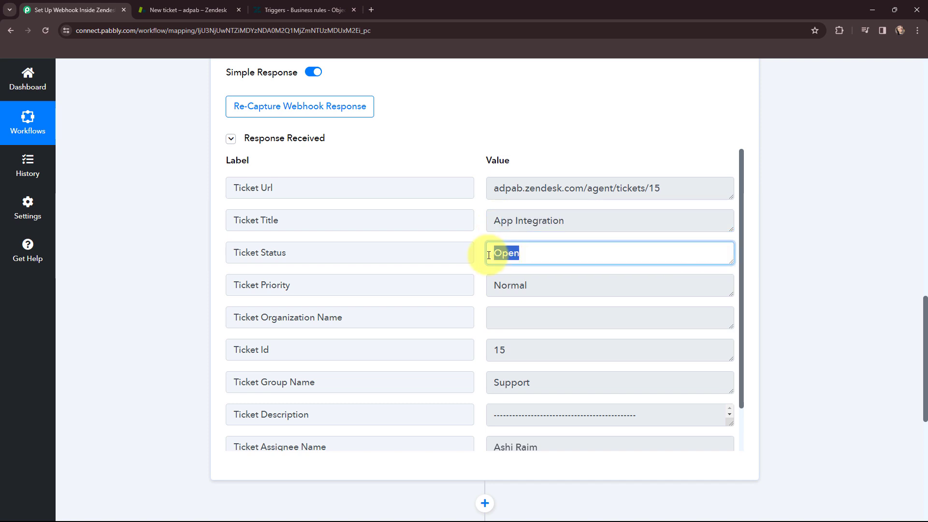
drag(548, 283, 483, 299)
scroll(574, 347, down, 1)
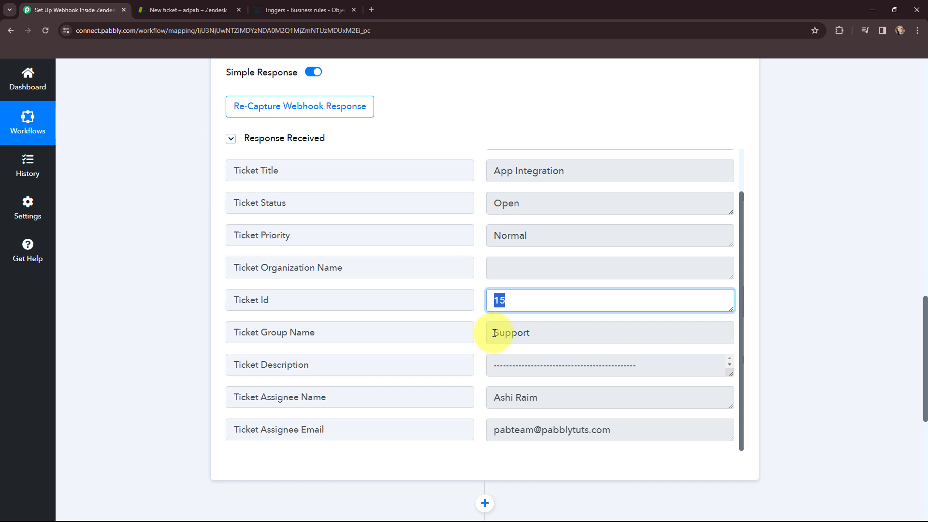
drag(494, 333, 569, 336)
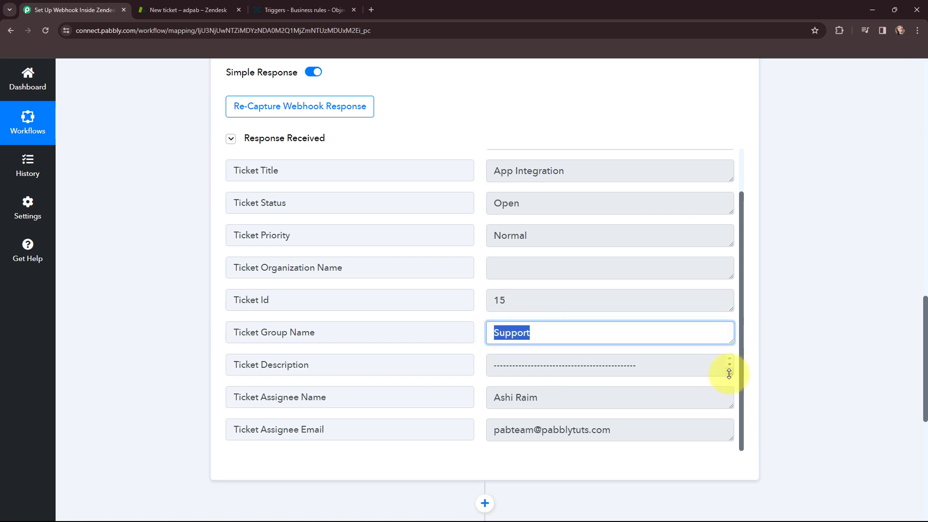
drag(730, 373, 712, 448)
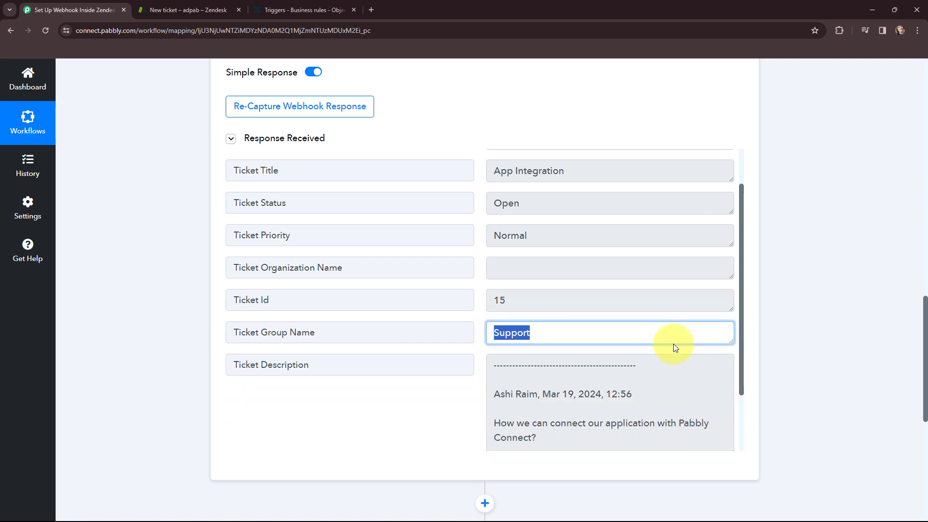
scroll(675, 347, down, 5)
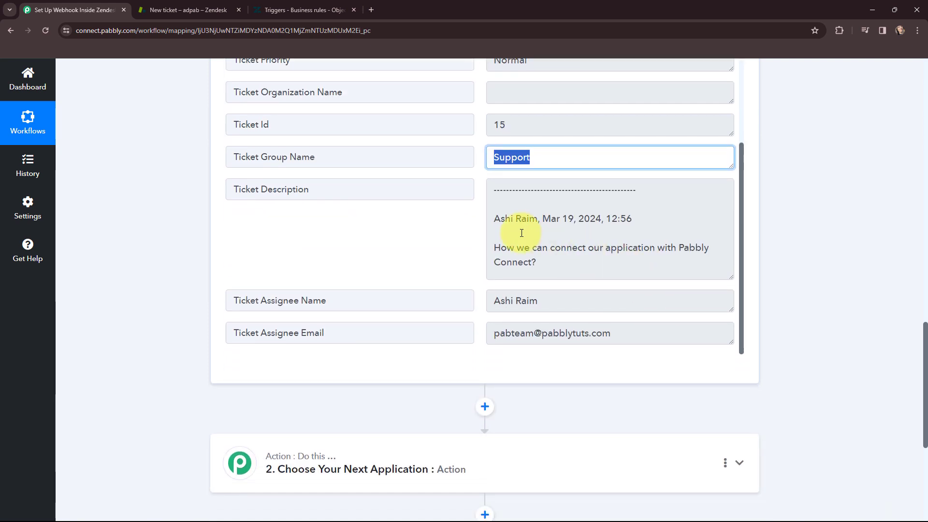
scroll(524, 234, down, 1)
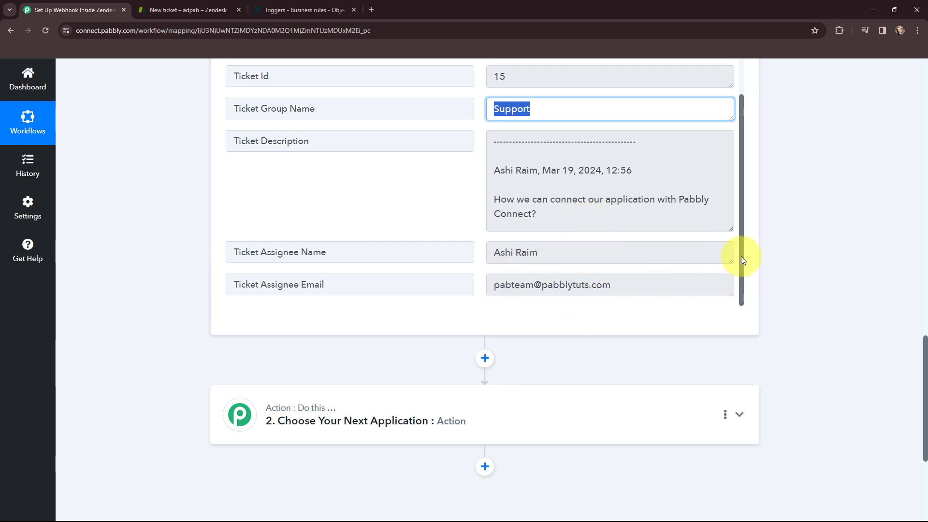
- Collapse the Zendesk New Ticket trigger step of the workflow
drag(741, 256, 663, 139)
scroll(532, 174, up, 4)
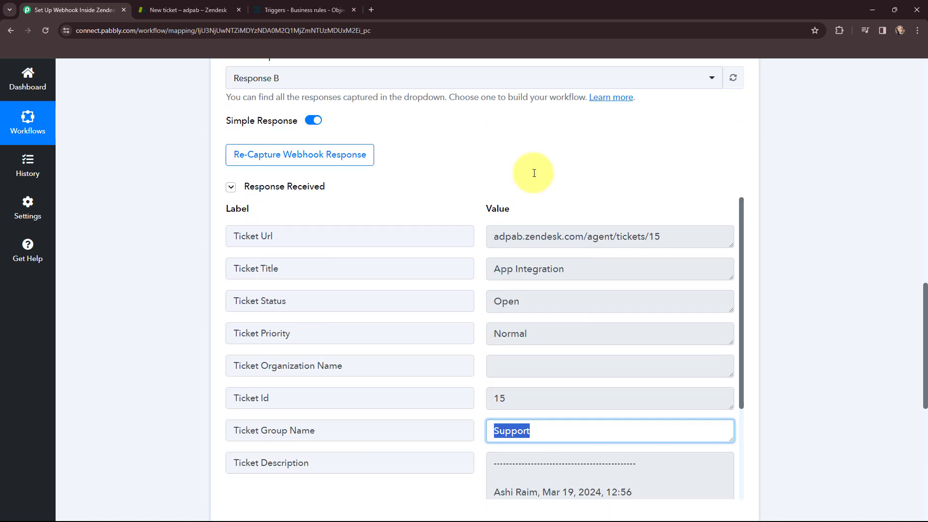
scroll(534, 173, up, 3)
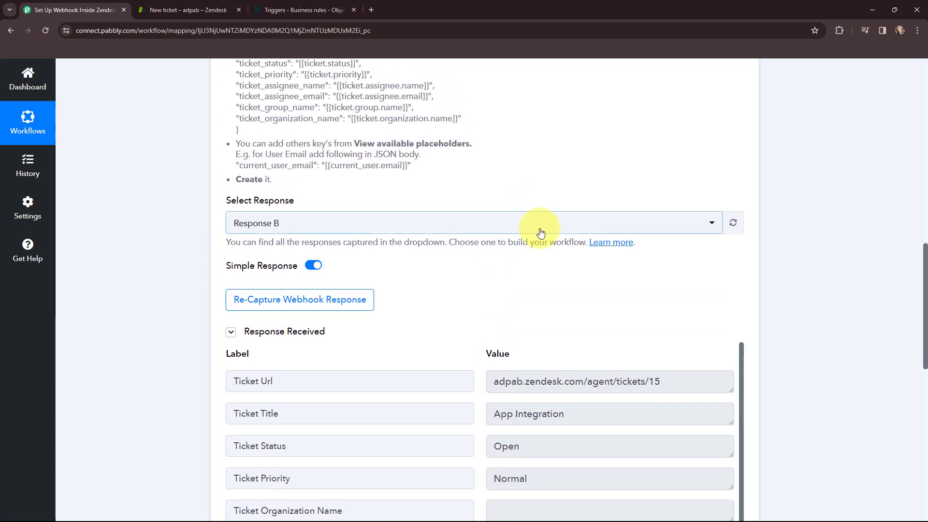
scroll(541, 232, up, 2)
scroll(541, 234, up, 10)
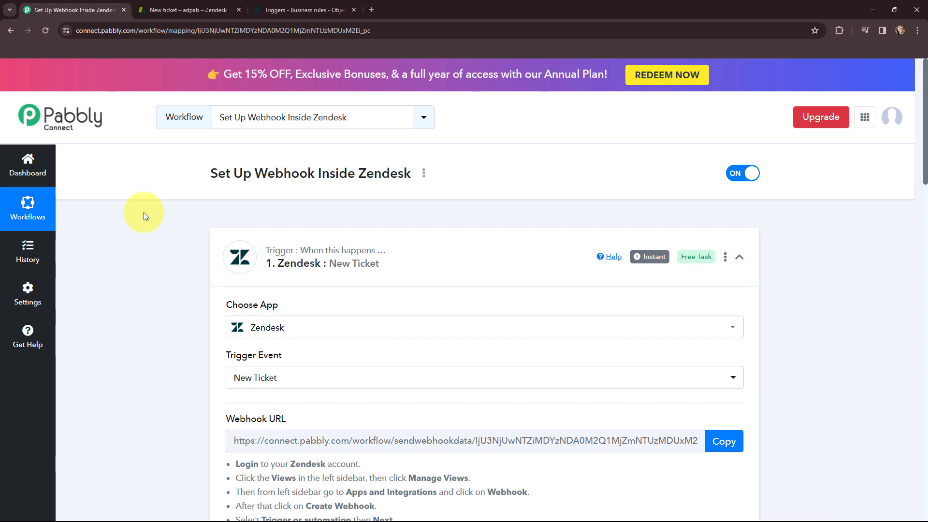
mouse_move(646, 260)
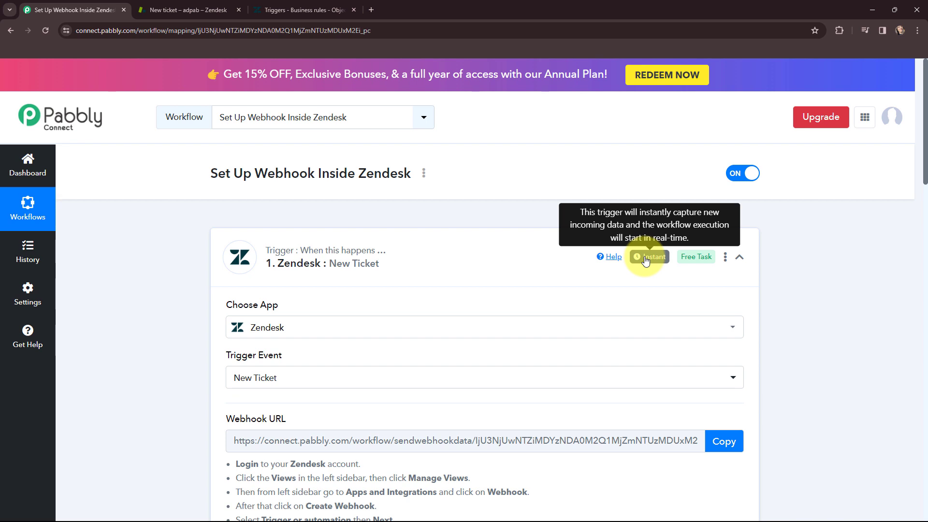
click(214, 245)
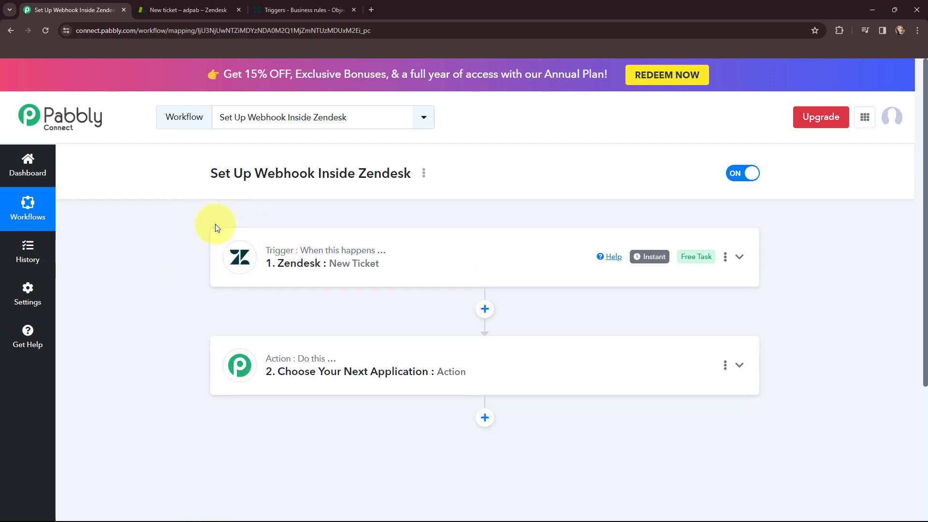
- Choose Google Sheets as the app for the second workflow step and set its action event to Add New Row
click(239, 369)
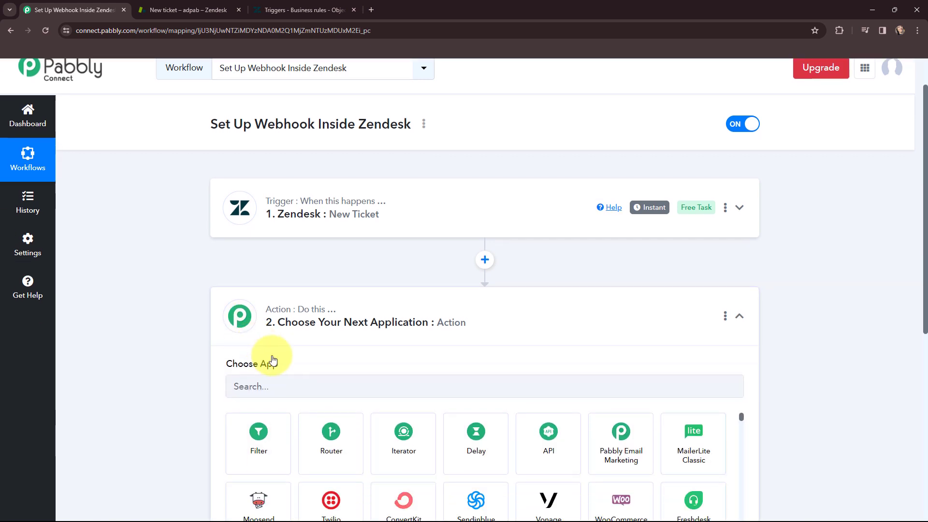
click(330, 263)
text(goog)
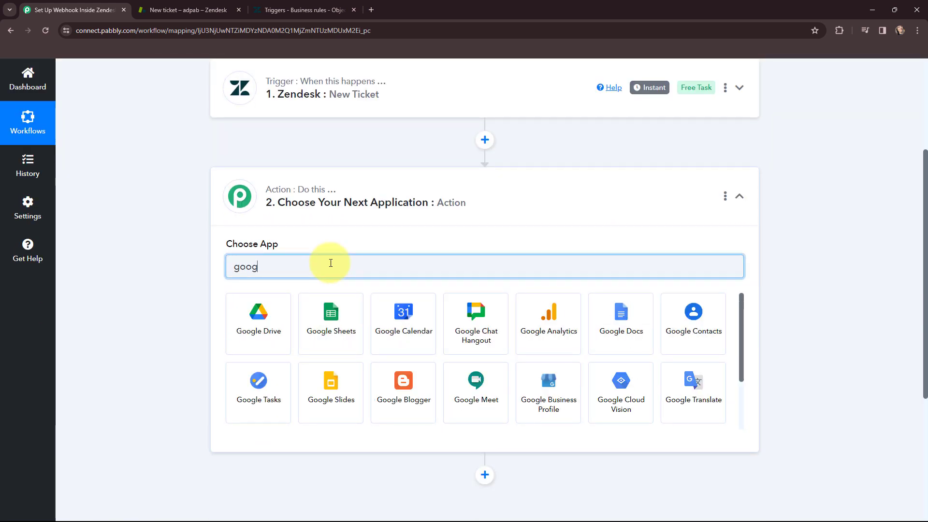
text(le sheet)
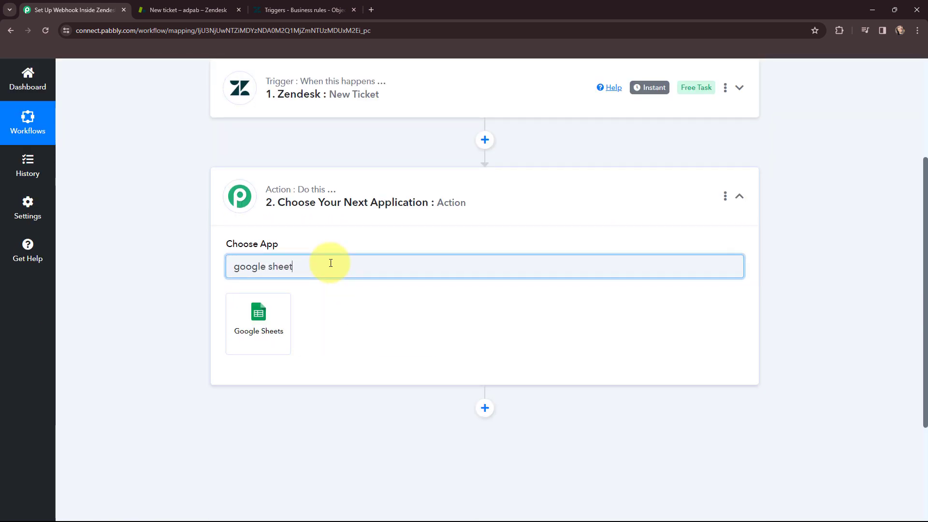
text(s)
click(257, 318)
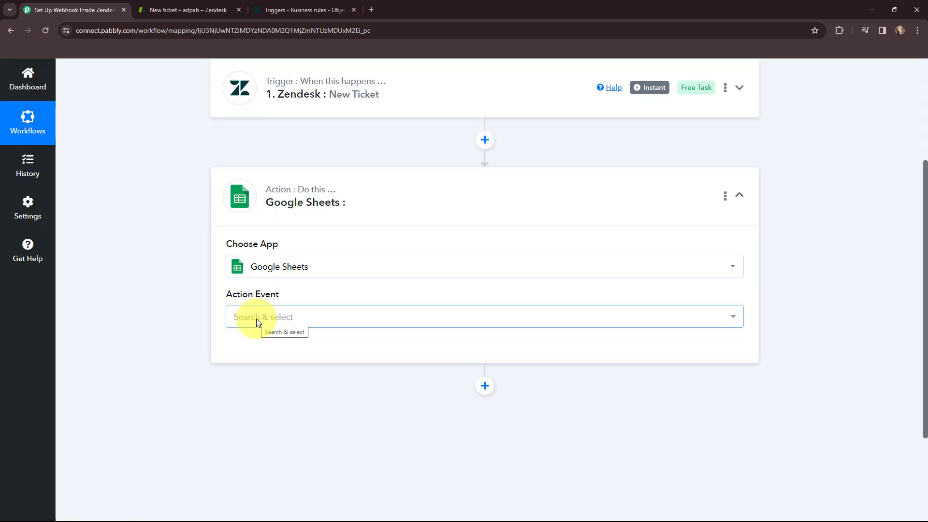
click(256, 319)
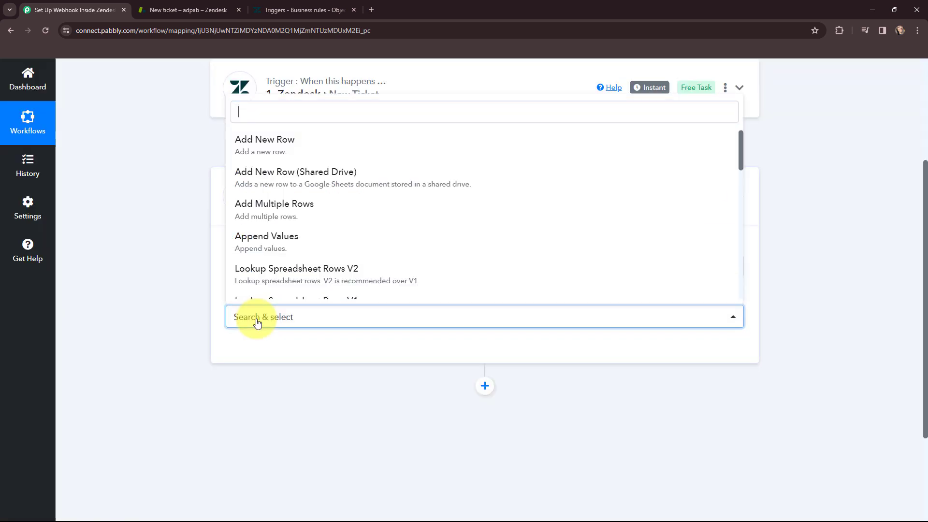
click(279, 142)
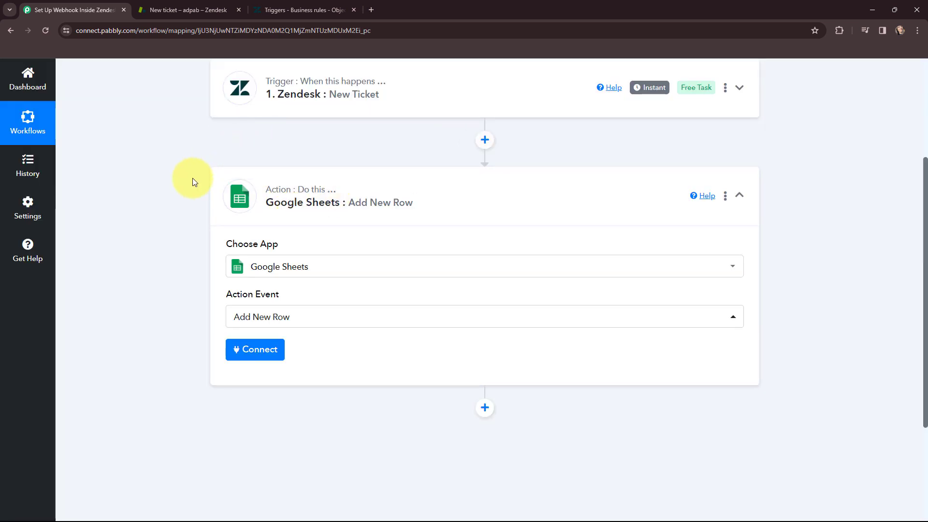
- Add a new Google Sheets connection to the action and allow Pabbly Connect access to the Google account
click(251, 354)
click(430, 184)
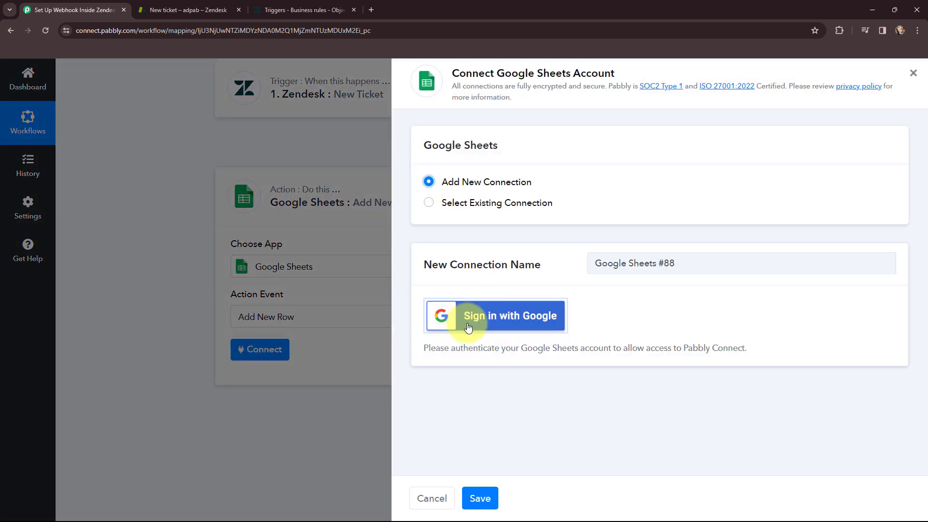
click(488, 319)
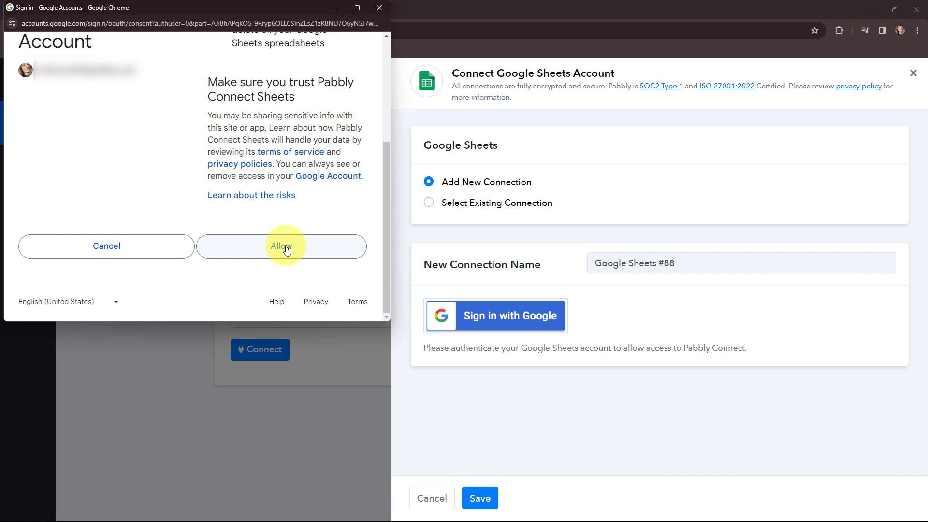
click(286, 247)
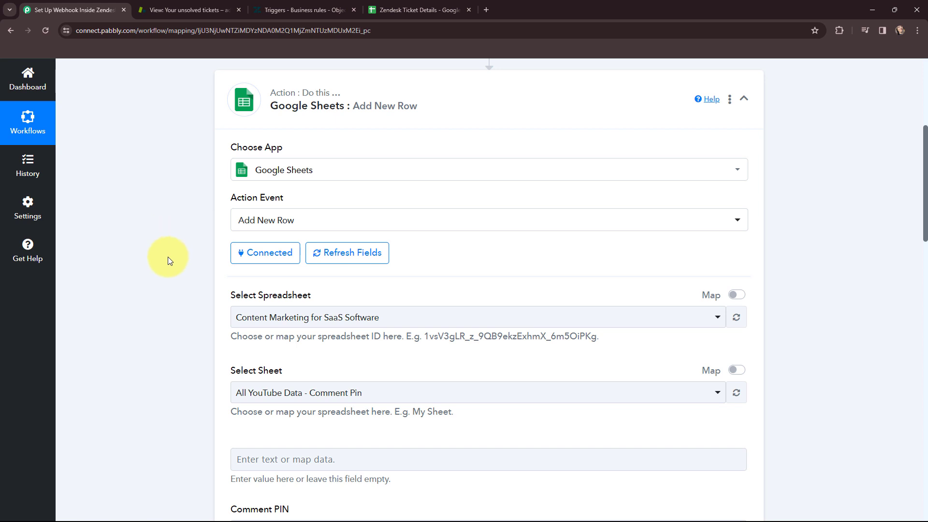
- Compare the column headers of the Zendesk Ticket Details spreadsheet with the unsolved tickets listed in Zendesk
click(421, 8)
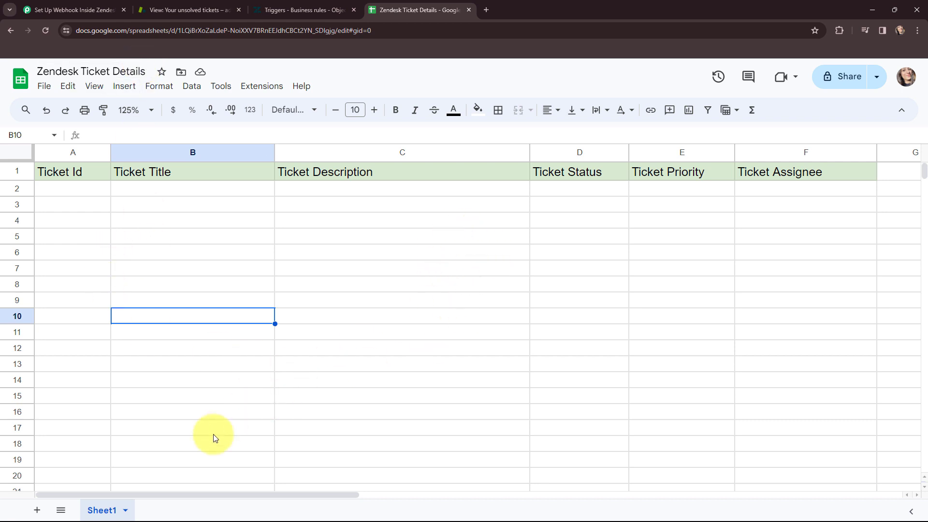
click(194, 9)
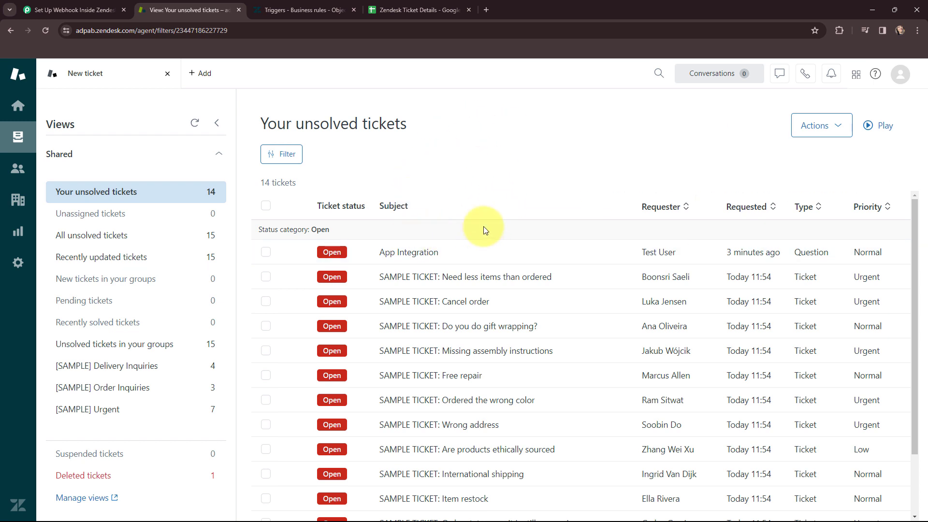
click(415, 10)
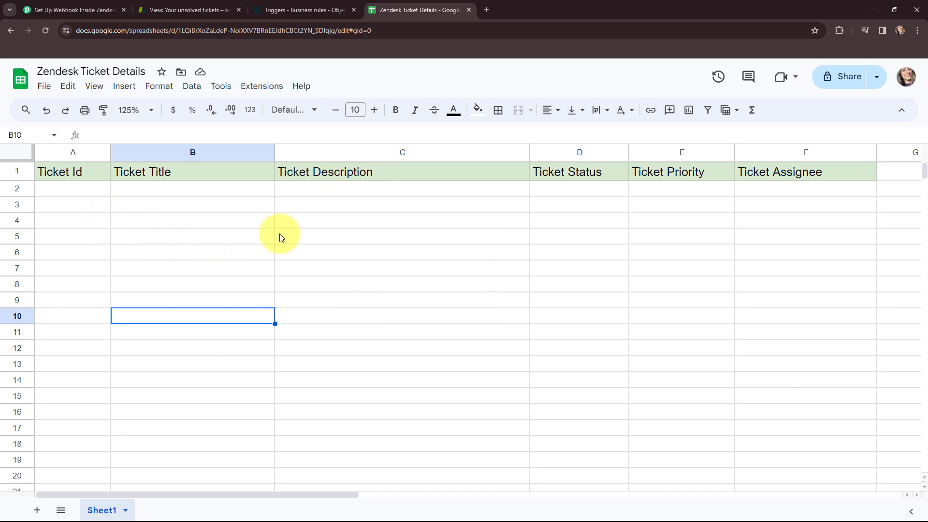
- Return to the Pabbly Connect workflow and select the Zendesk Ticket Details spreadsheet and Sheet1 as the target for new rows
key(ctrl+1)
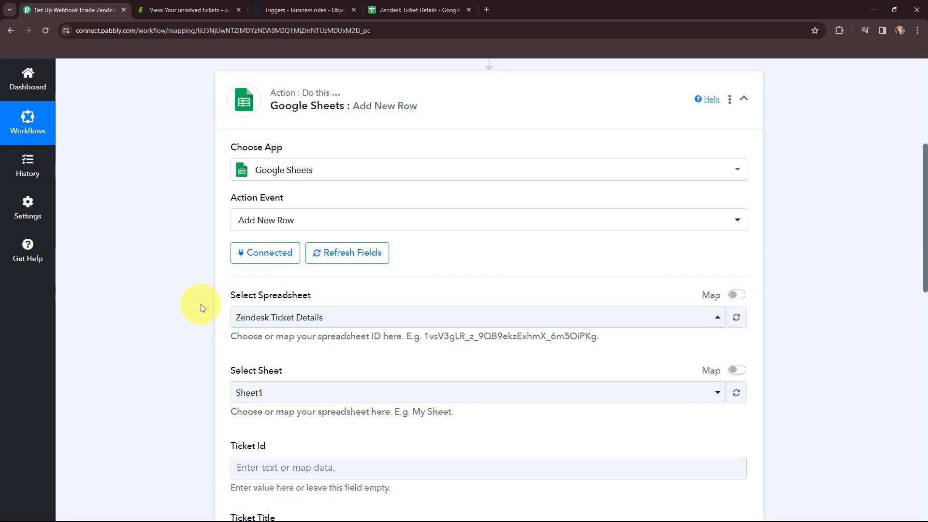
scroll(181, 241, down, 2)
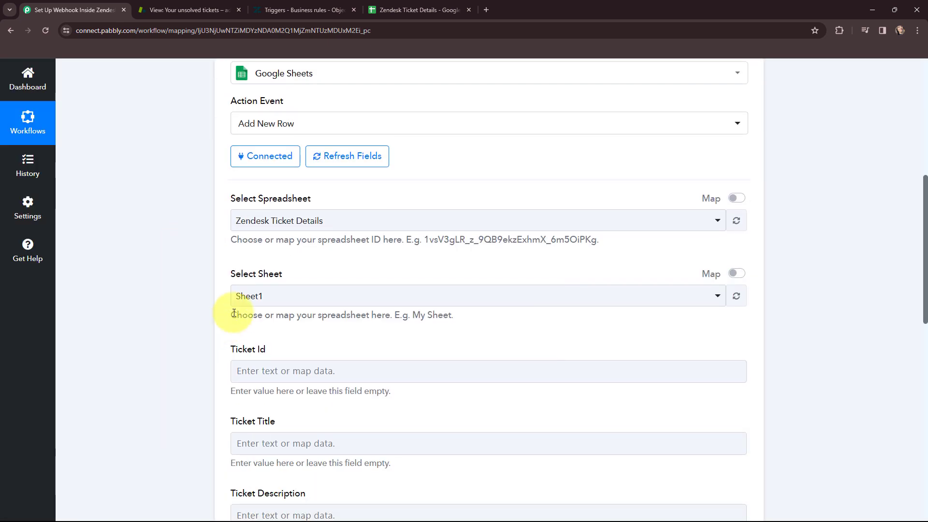
scroll(175, 257, down, 5)
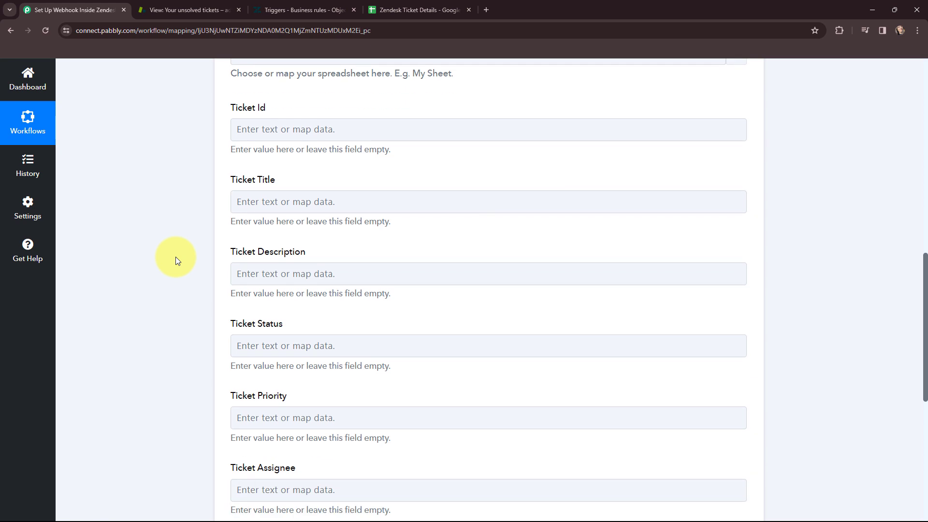
- Map the Ticket Id and Ticket Title fields to the matching values from the Zendesk New Ticket step
click(259, 129)
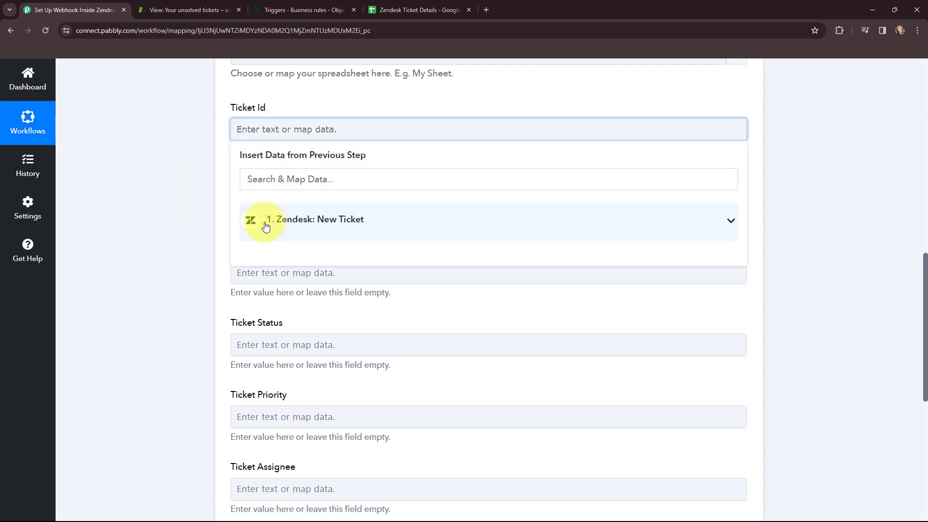
click(265, 225)
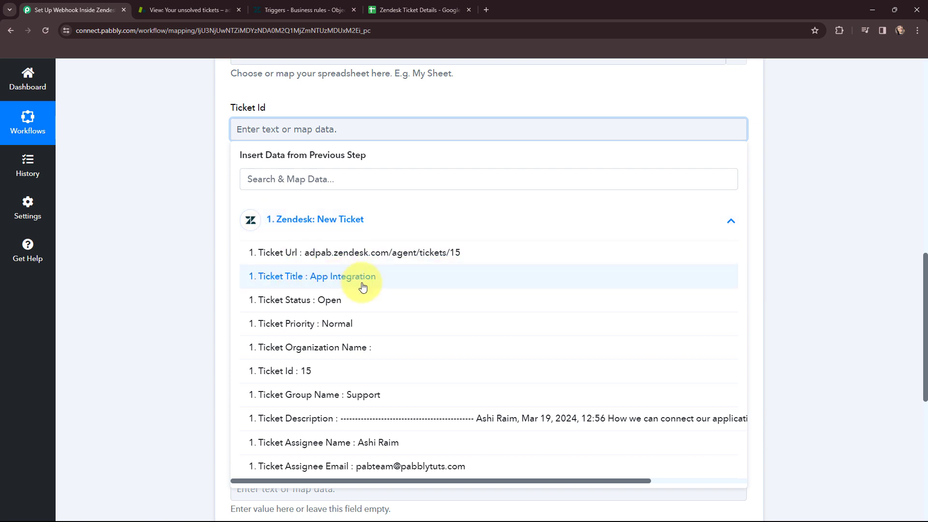
click(413, 373)
click(180, 197)
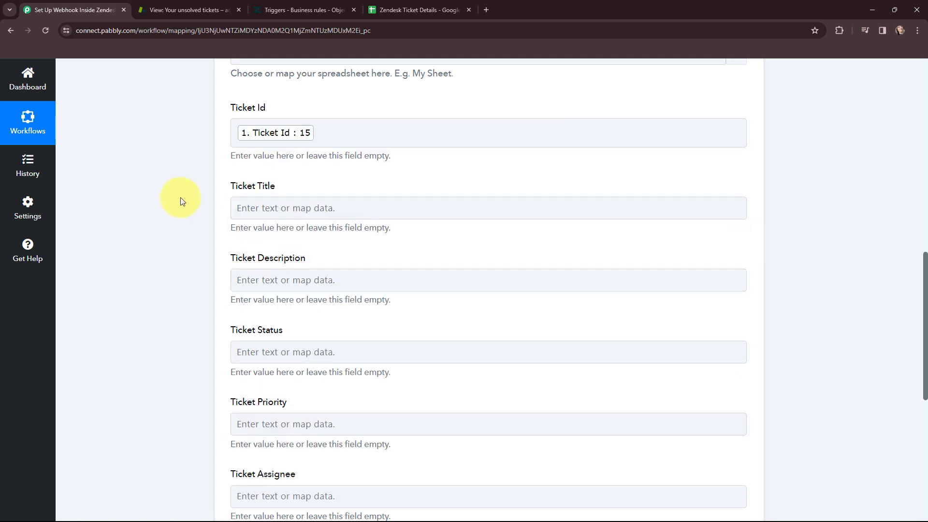
click(265, 208)
click(266, 298)
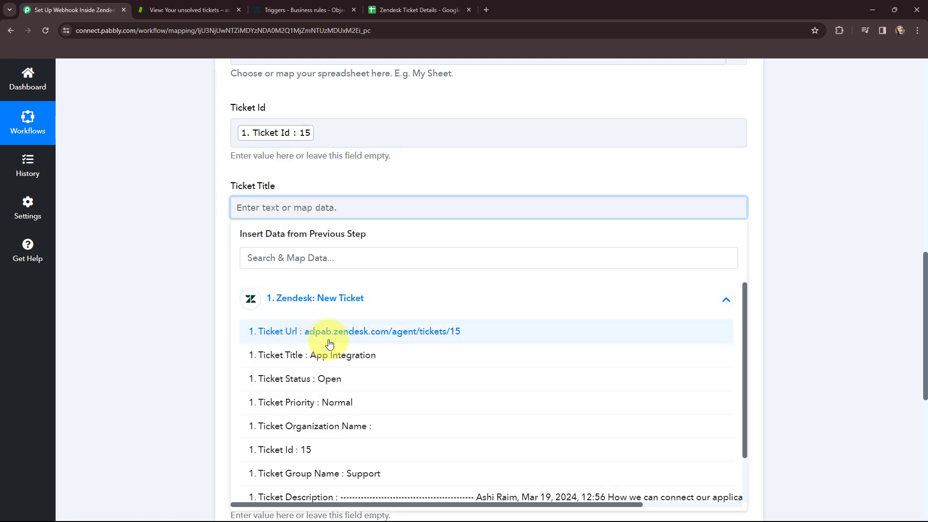
click(319, 354)
click(178, 229)
- Map the Ticket Description field to the ticket description from the Zendesk New Ticket step
scroll(187, 211, down, 1)
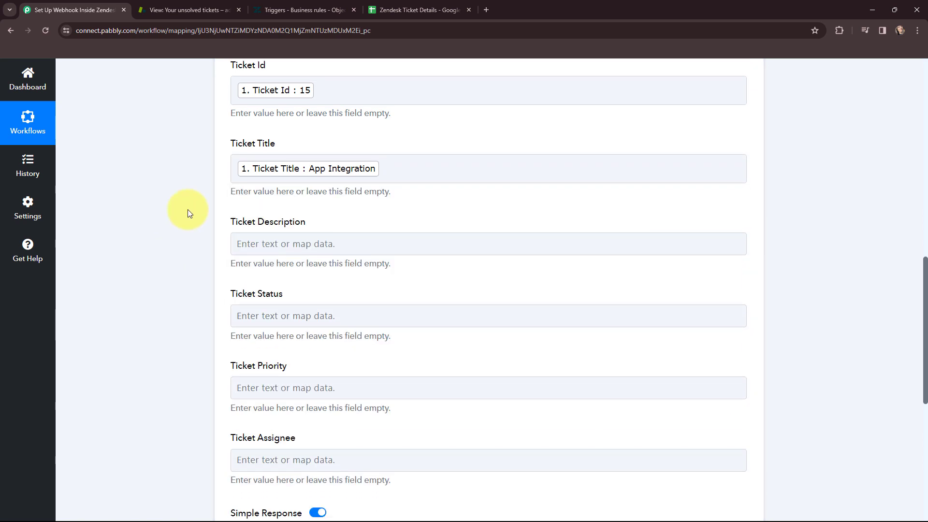
click(266, 236)
click(283, 330)
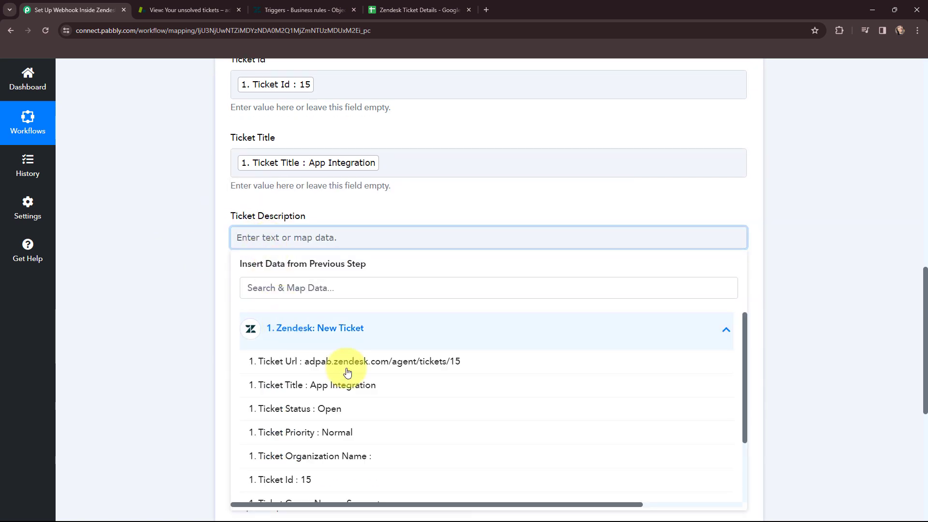
scroll(361, 382, down, 4)
click(374, 441)
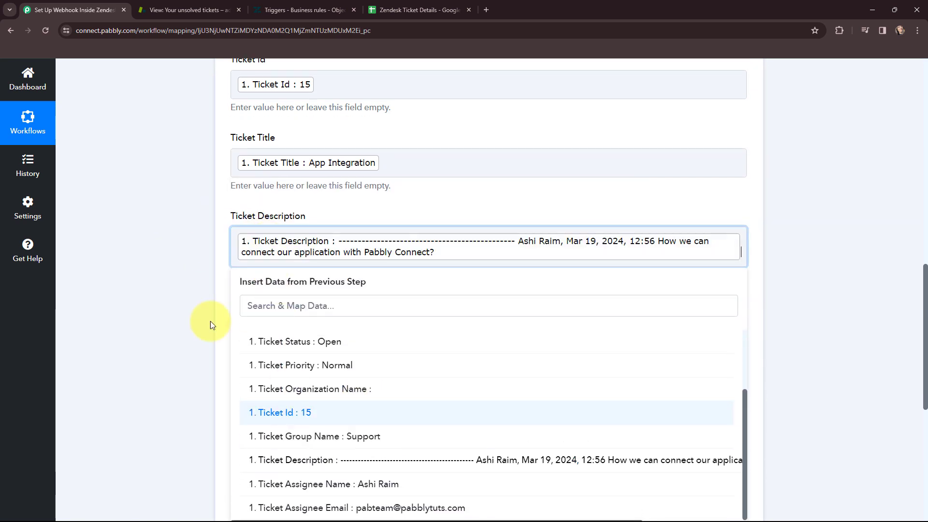
click(184, 251)
- Map the Ticket Status field to the ticket status from the Zendesk New Ticket step
scroll(187, 190, down, 2)
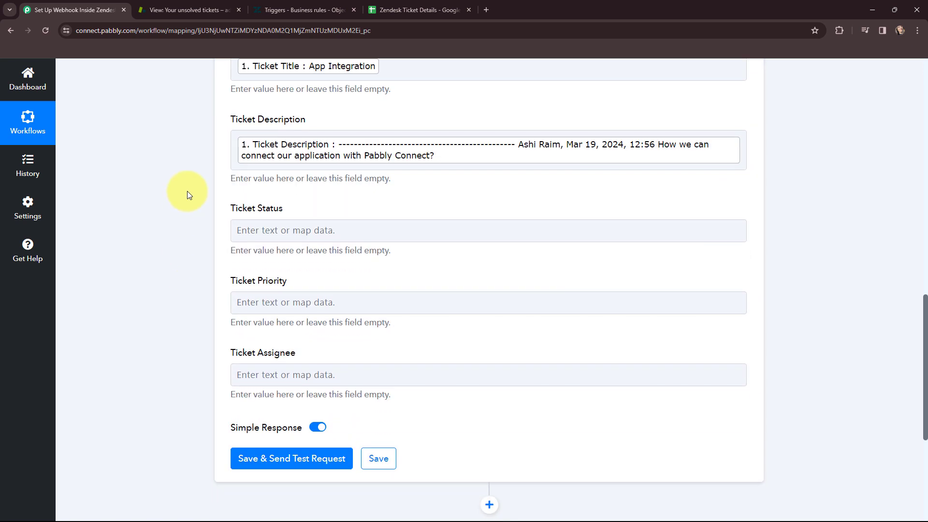
click(263, 230)
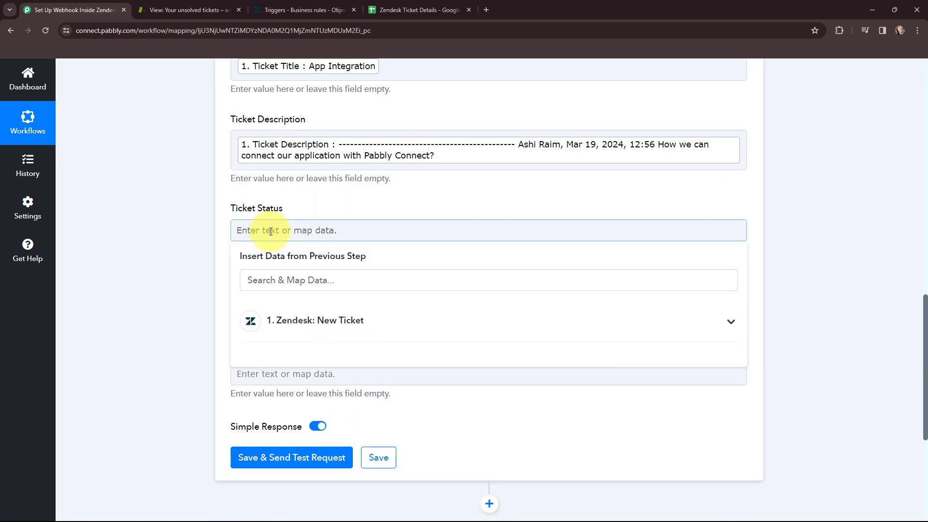
click(303, 323)
click(364, 402)
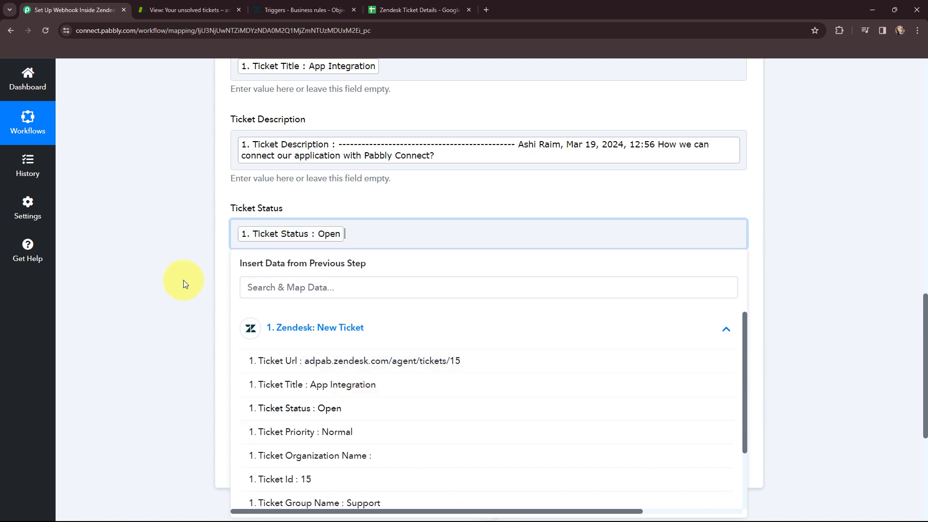
click(184, 280)
- Map the Ticket Priority field to the ticket priority from the Zendesk New Ticket step
click(244, 309)
click(286, 397)
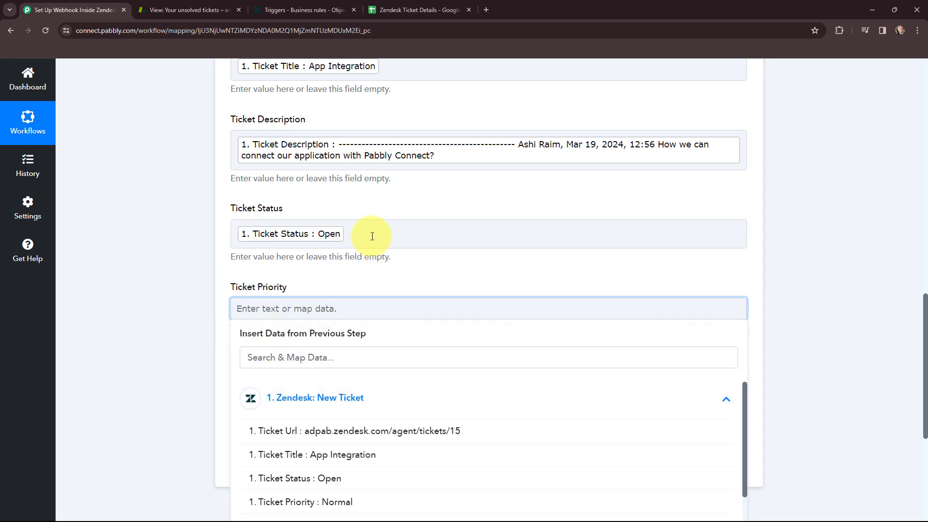
scroll(372, 234, down, 2)
click(378, 405)
click(187, 288)
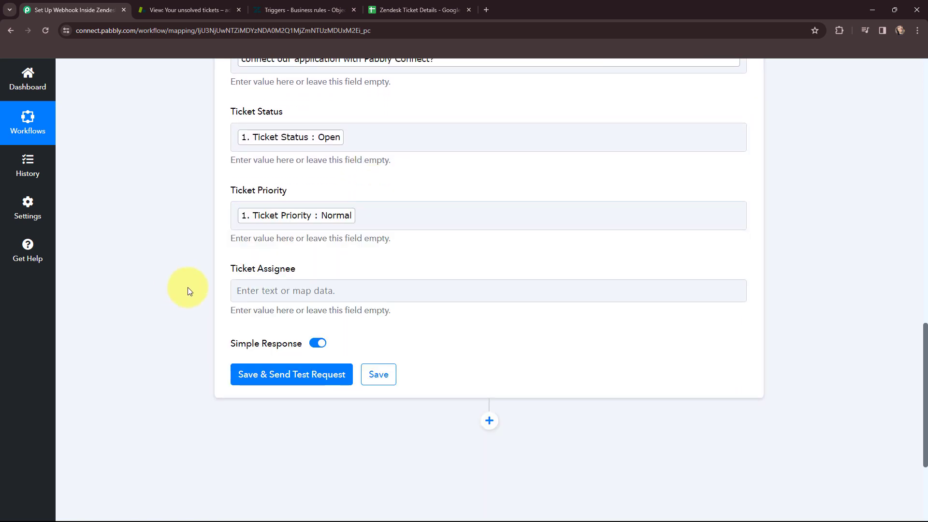
- Map the Ticket Assignee field to the ticket assignee name from the Zendesk New Ticket step
click(306, 290)
click(303, 379)
scroll(367, 204, down, 4)
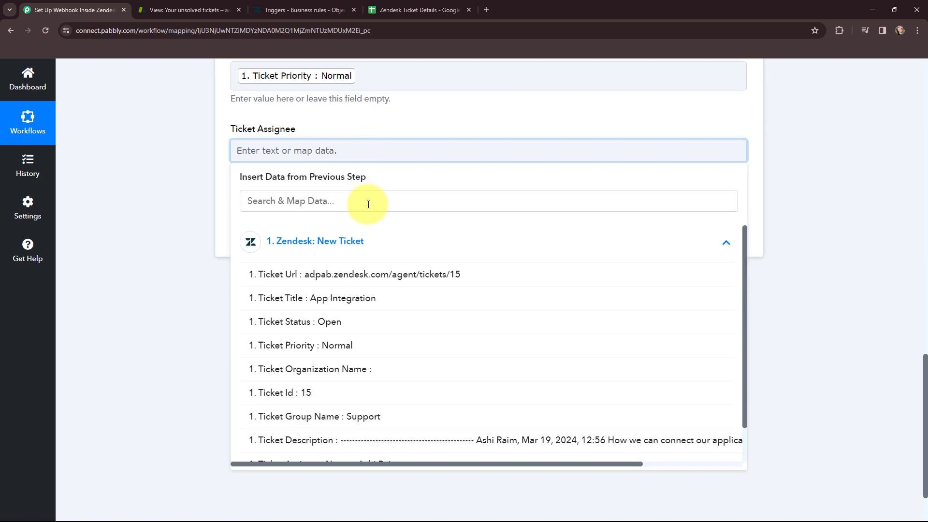
click(379, 433)
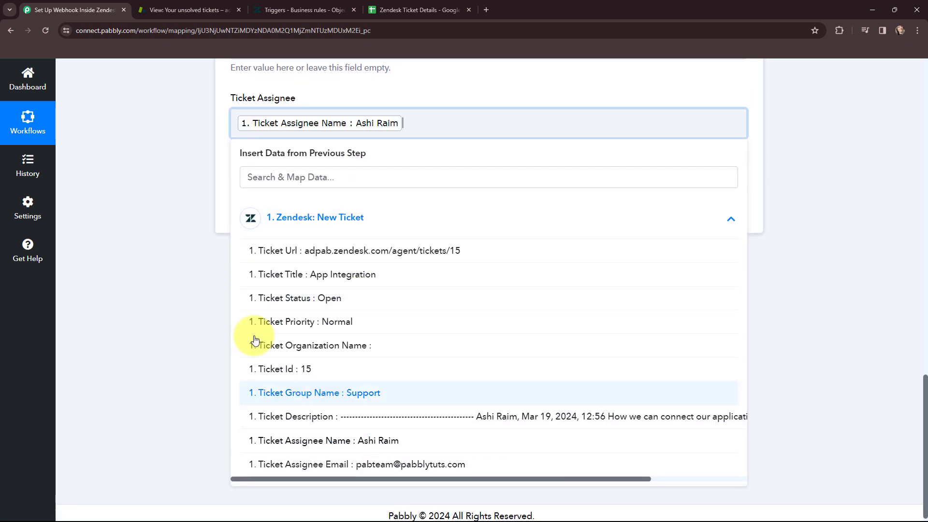
click(171, 251)
- Review the mapped ticket fields, then save the Google Sheets action and send a test request
scroll(171, 251, up, 5)
scroll(171, 251, up, 2)
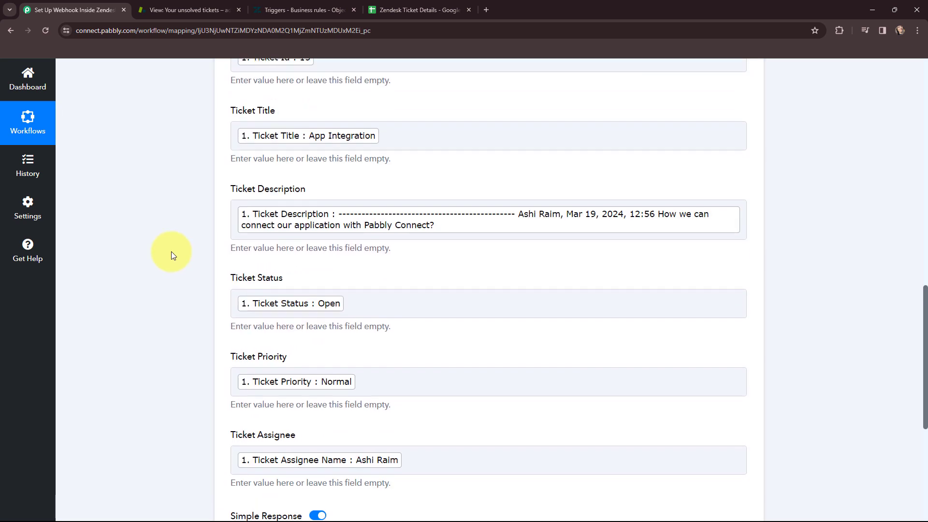
scroll(171, 252, up, 4)
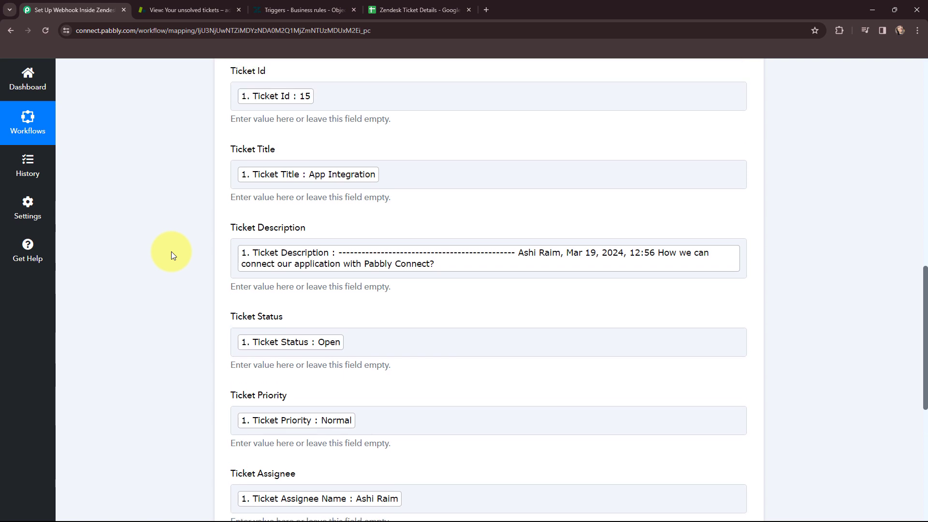
scroll(159, 207, down, 2)
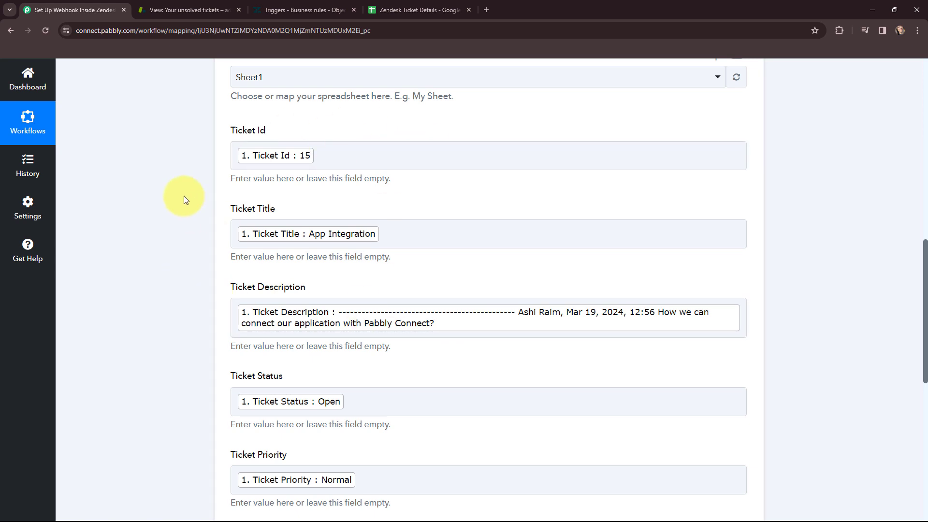
scroll(184, 195, down, 6)
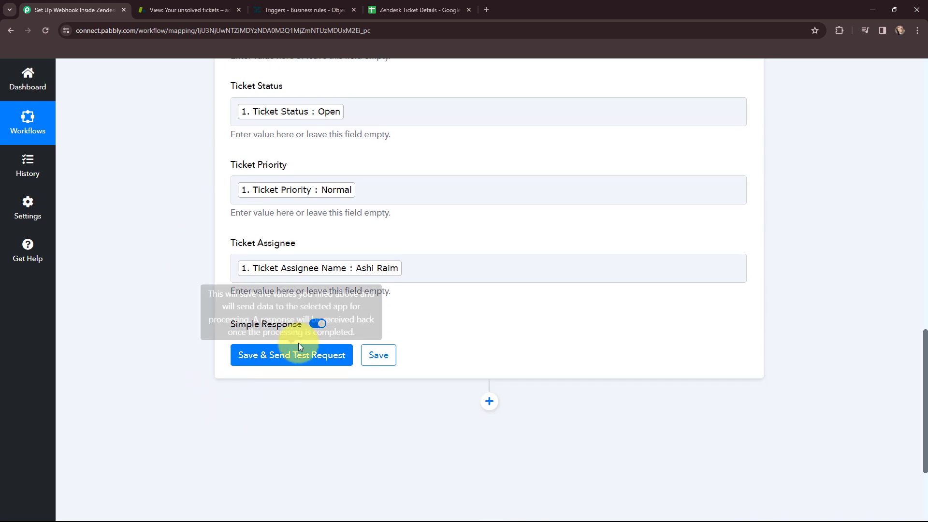
click(293, 359)
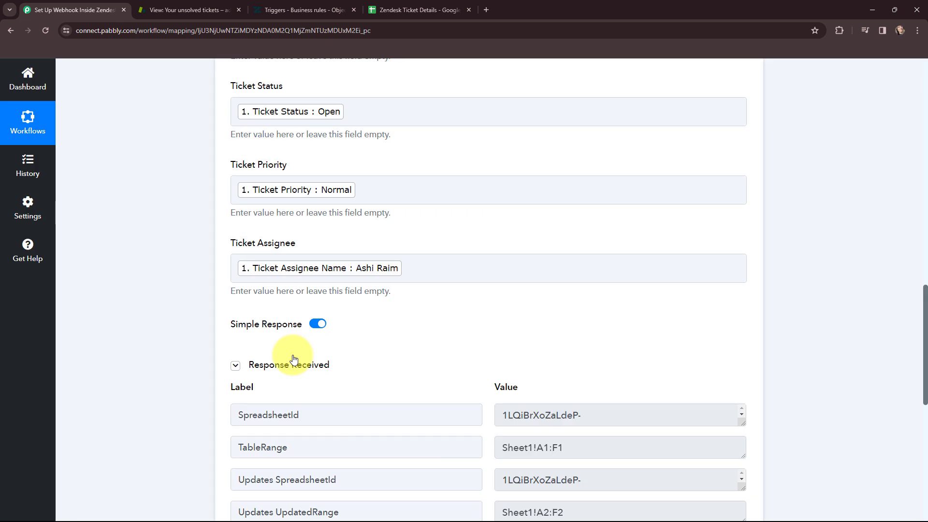
- Check the received response and the row added to the Zendesk Ticket Details spreadsheet, then return to the Pabbly Connect workflow
scroll(479, 290, down, 4)
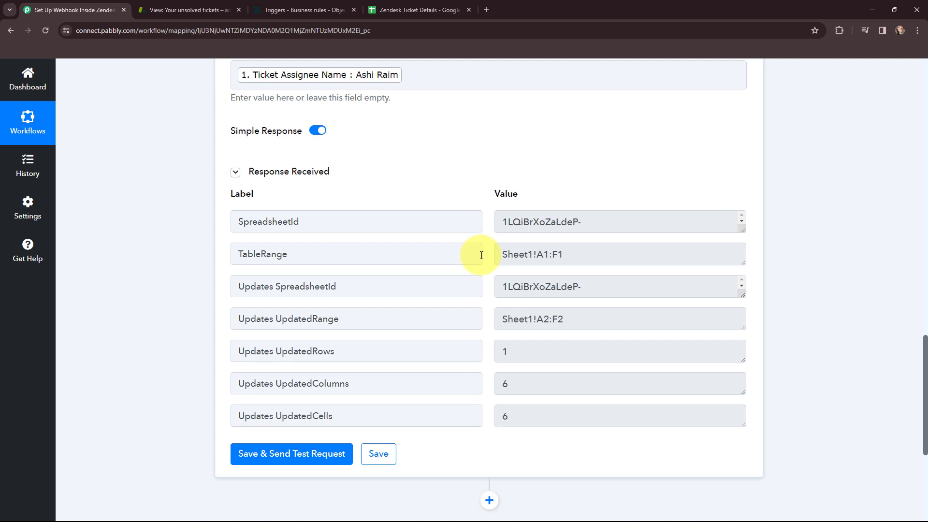
key(ctrl+4)
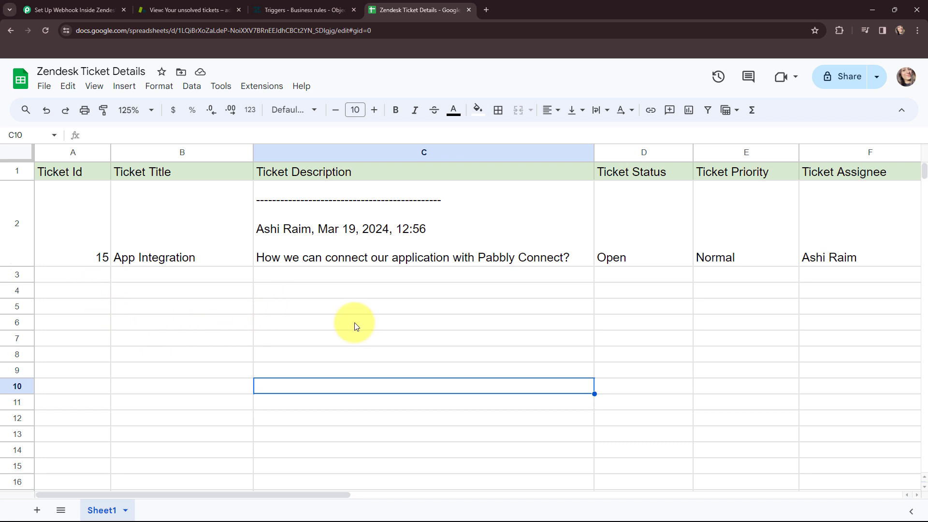
key(ctrl+1)
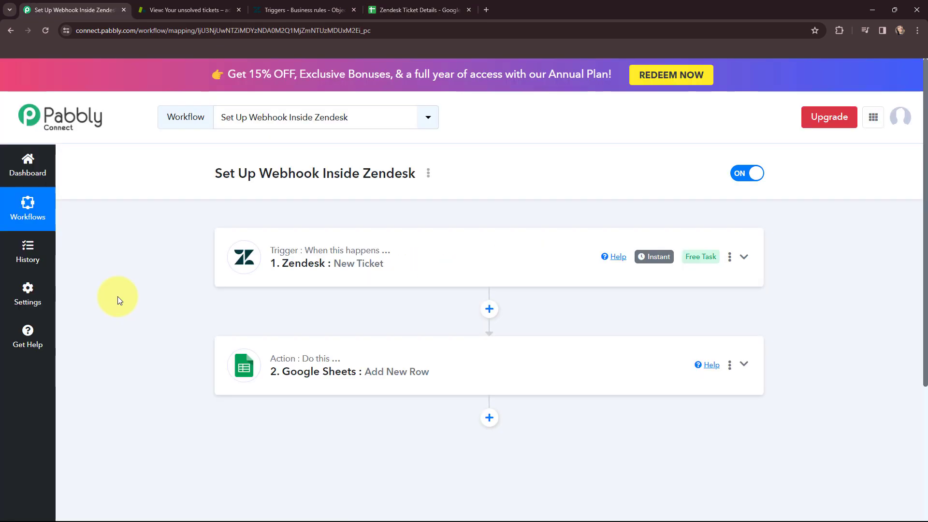